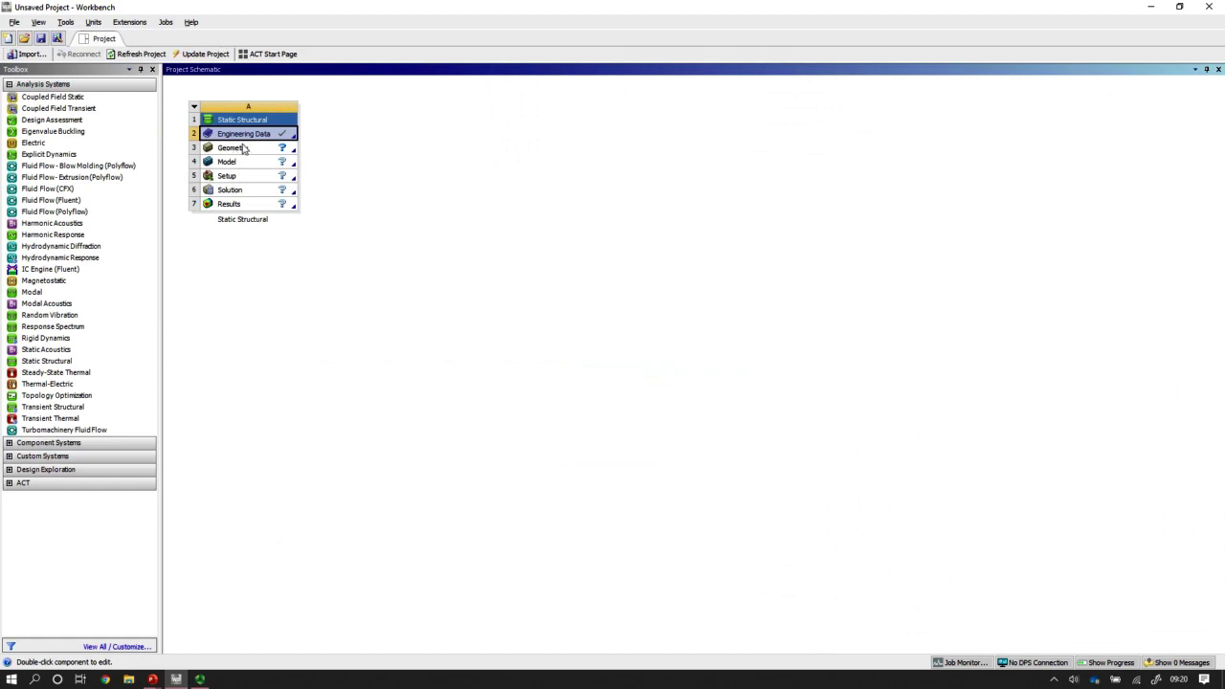
Step: Create a new DesignModeler geometry for the Static Structural system and start sketching on the XYPlane
{"action": "right_click", "coordinate": [244, 151]}
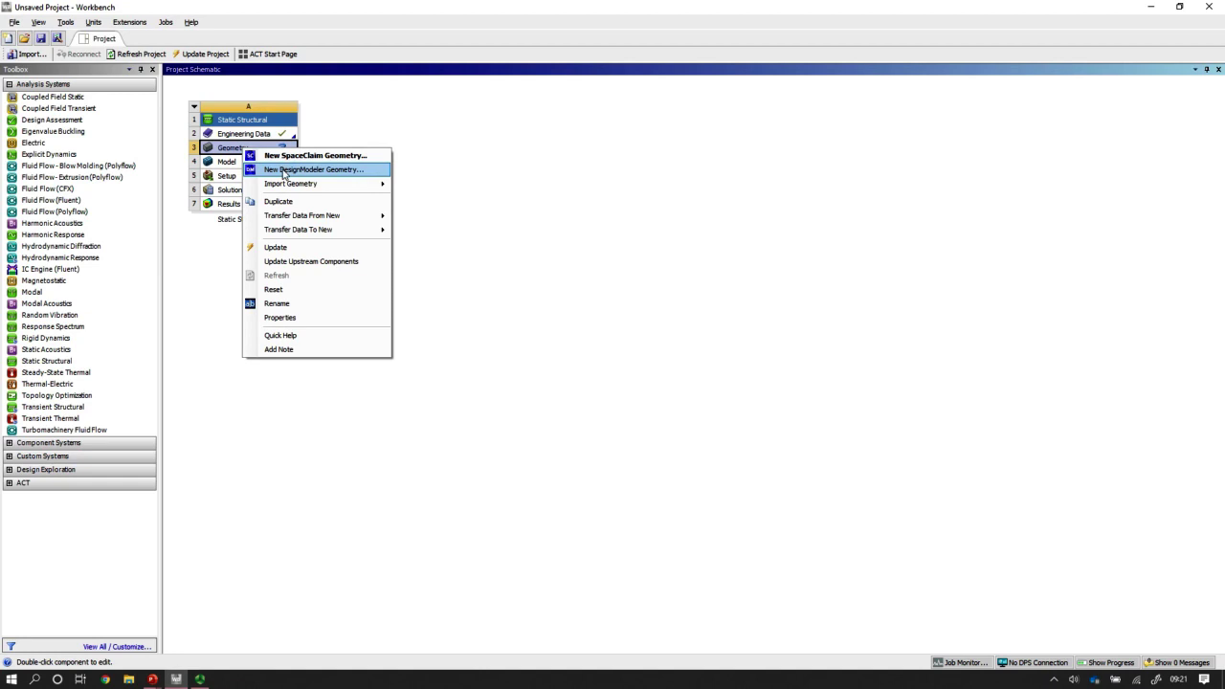
{"action": "left_click", "coordinate": [284, 173]}
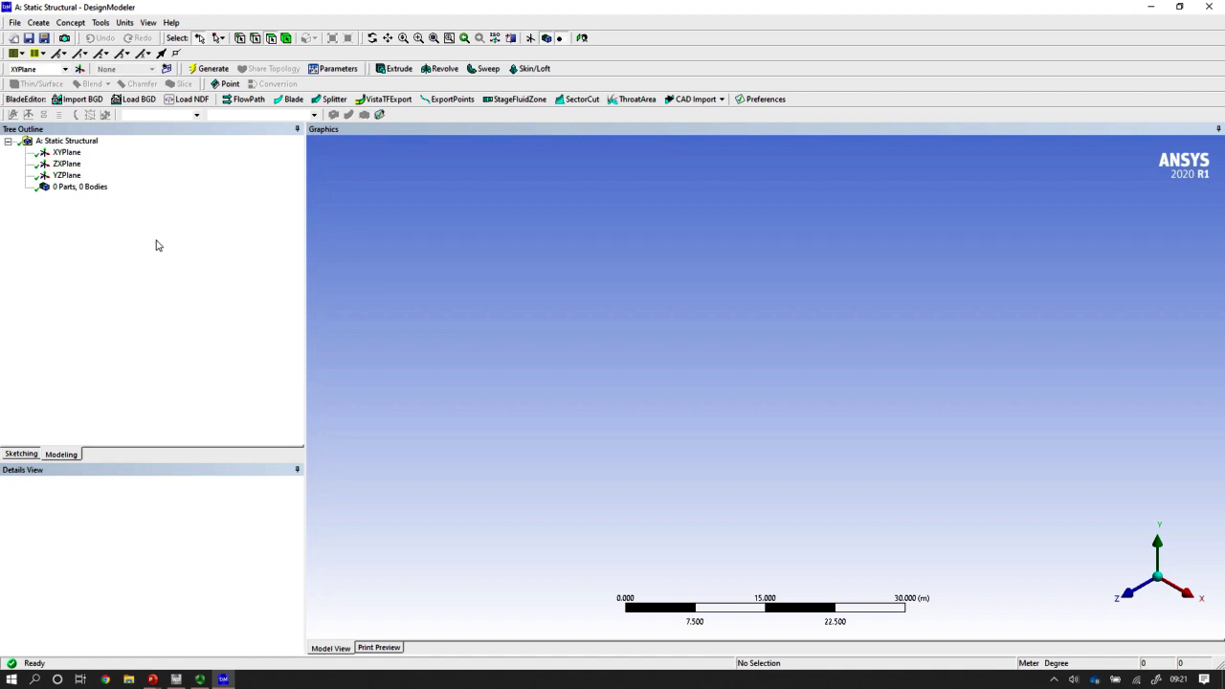
{"action": "left_click", "coordinate": [69, 156]}
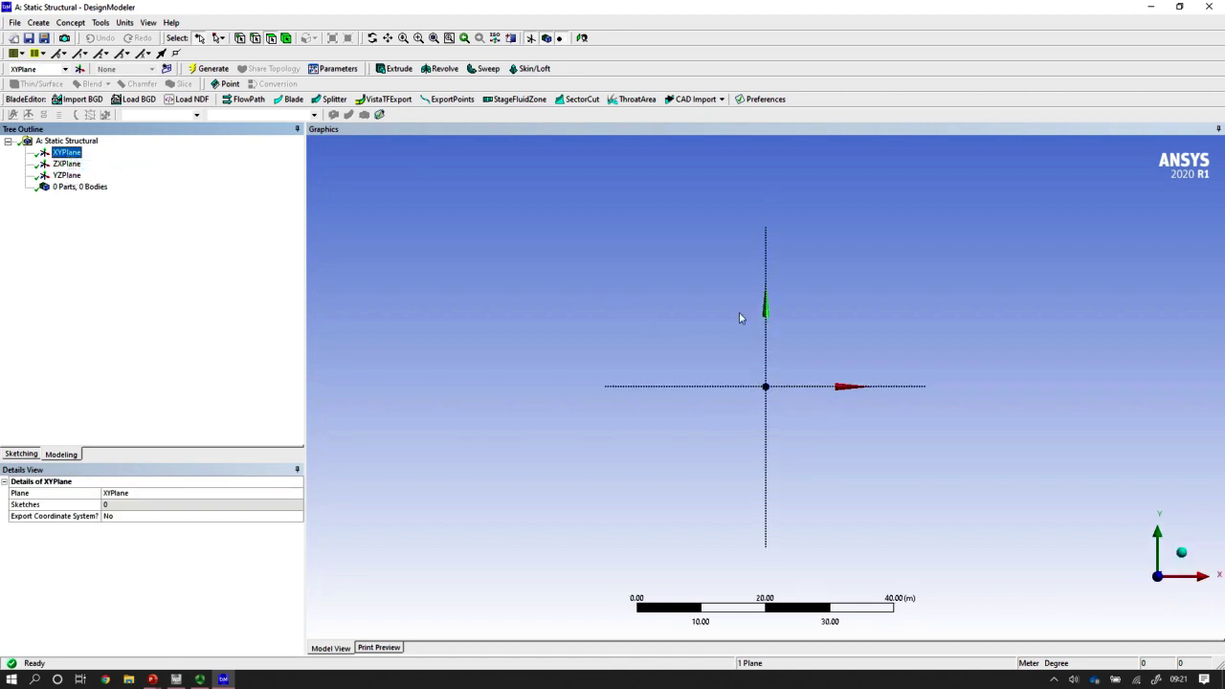
{"action": "left_click", "coordinate": [24, 456]}
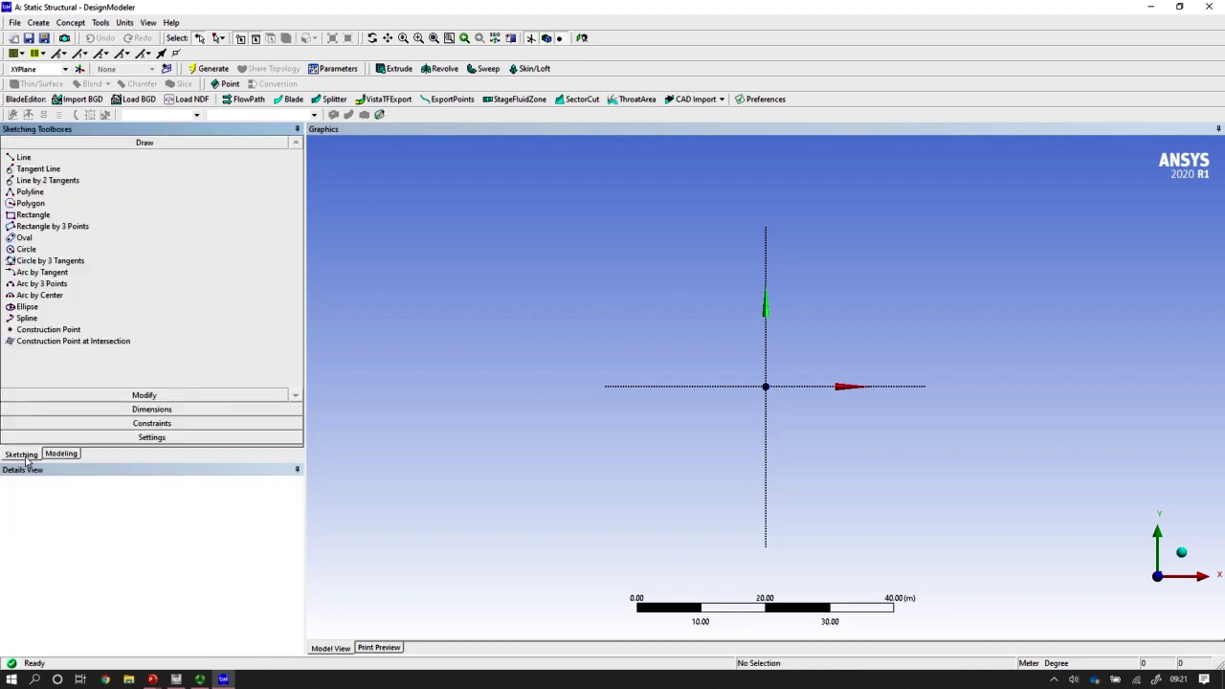
Step: Set the units to millimetres and sketch a horizontal line about 62 mm long from the origin along the positive X axis
{"action": "left_click", "coordinate": [22, 158]}
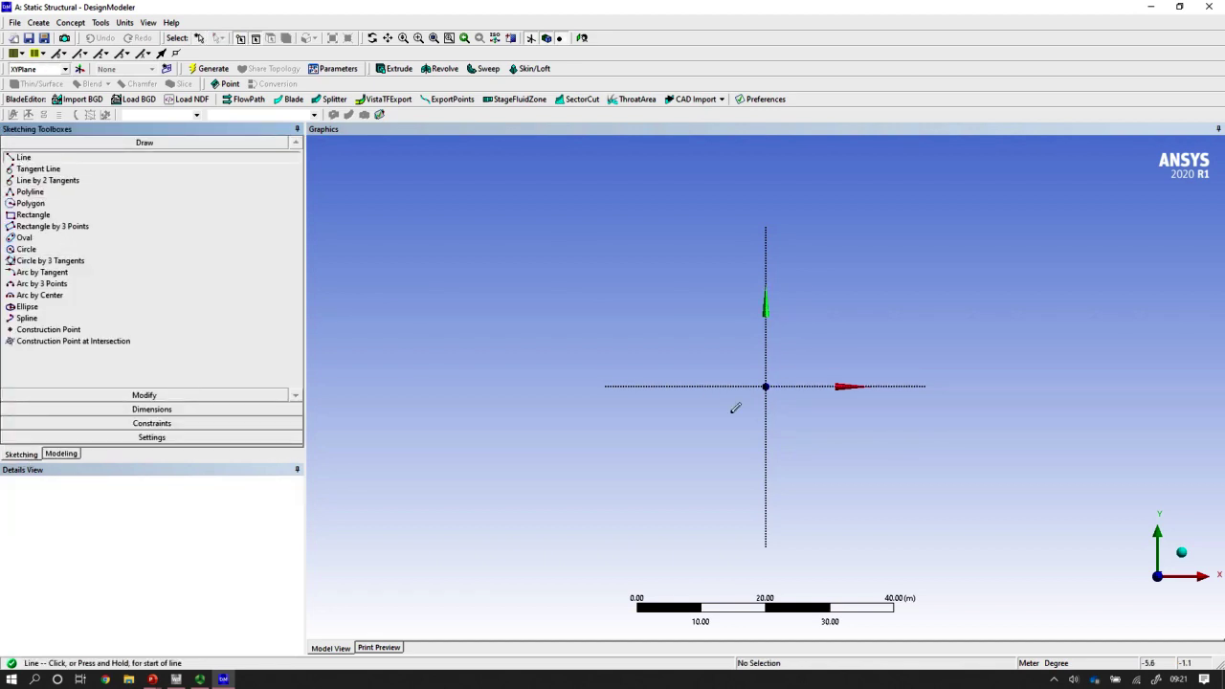
{"action": "left_click", "coordinate": [125, 22]}
{"action": "left_click", "coordinate": [143, 71]}
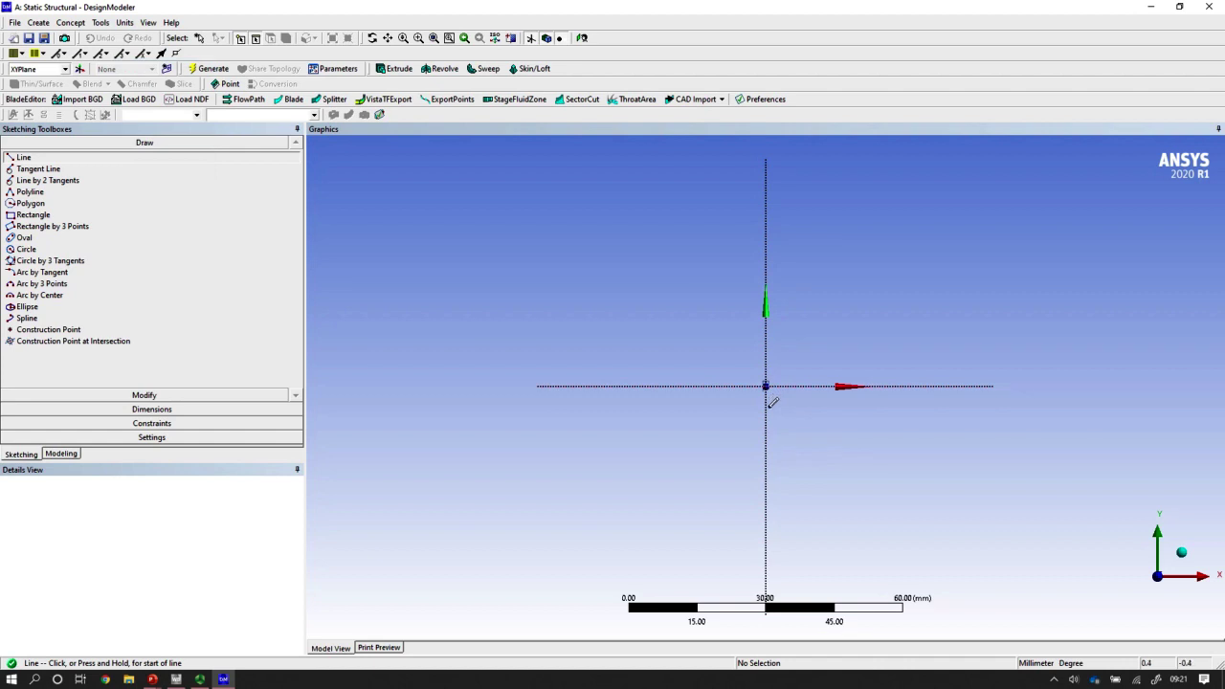
{"action": "left_click", "coordinate": [767, 393]}
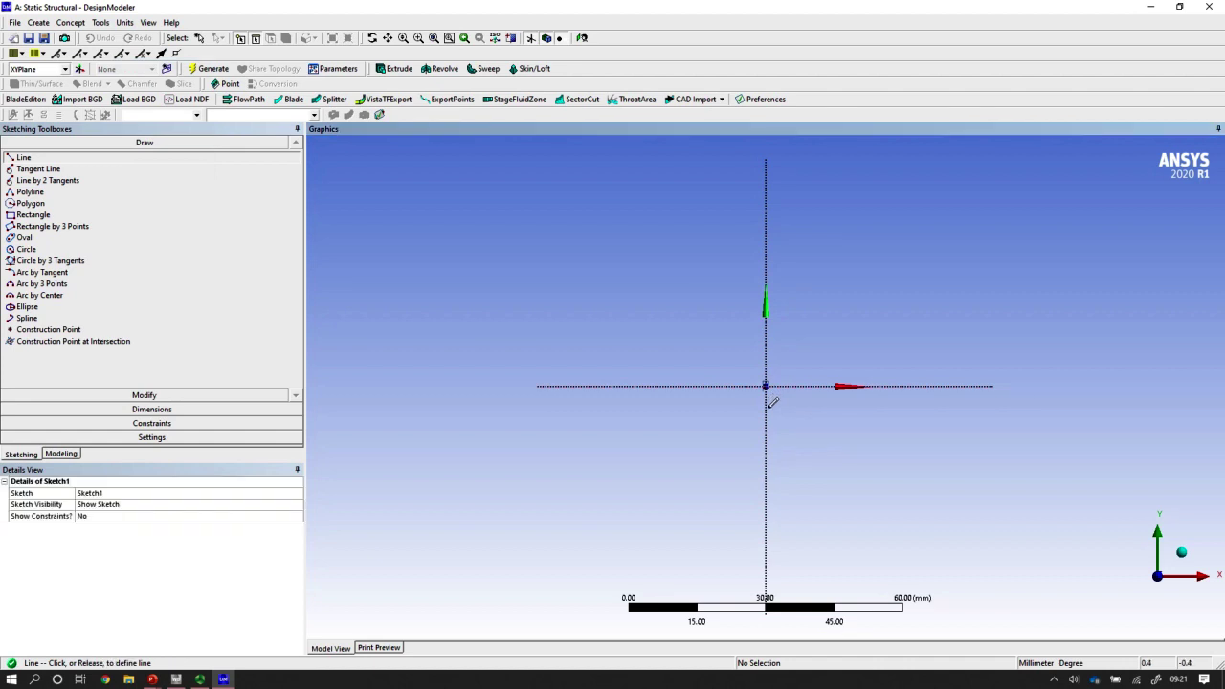
{"action": "left_click", "coordinate": [1051, 393]}
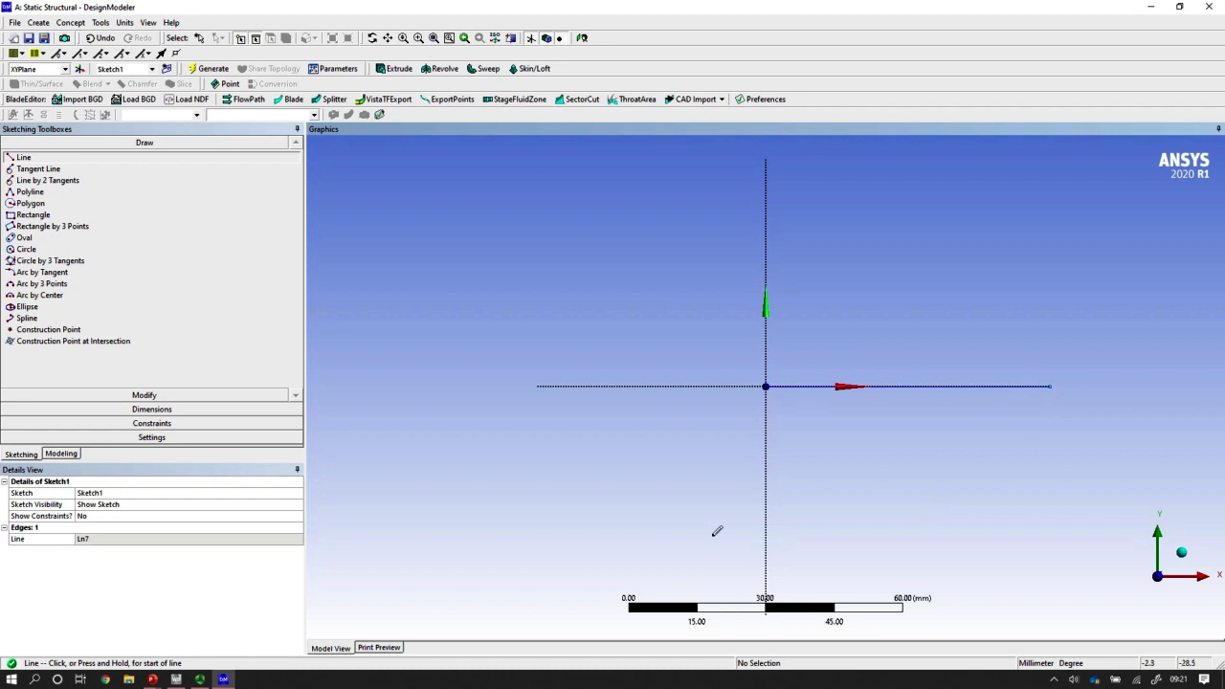
Step: Dimension the horizontal line's length and set it to 1000 mm
{"action": "left_click", "coordinate": [147, 409]}
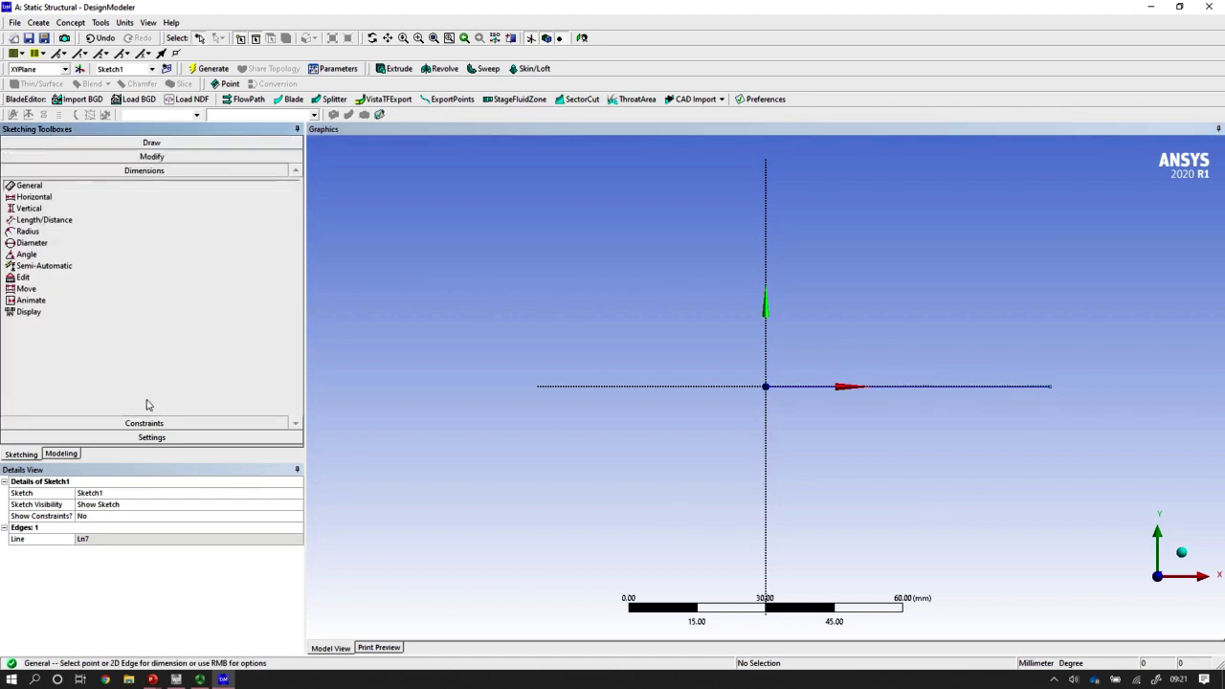
{"action": "left_click", "coordinate": [892, 388]}
{"action": "left_click", "coordinate": [882, 324]}
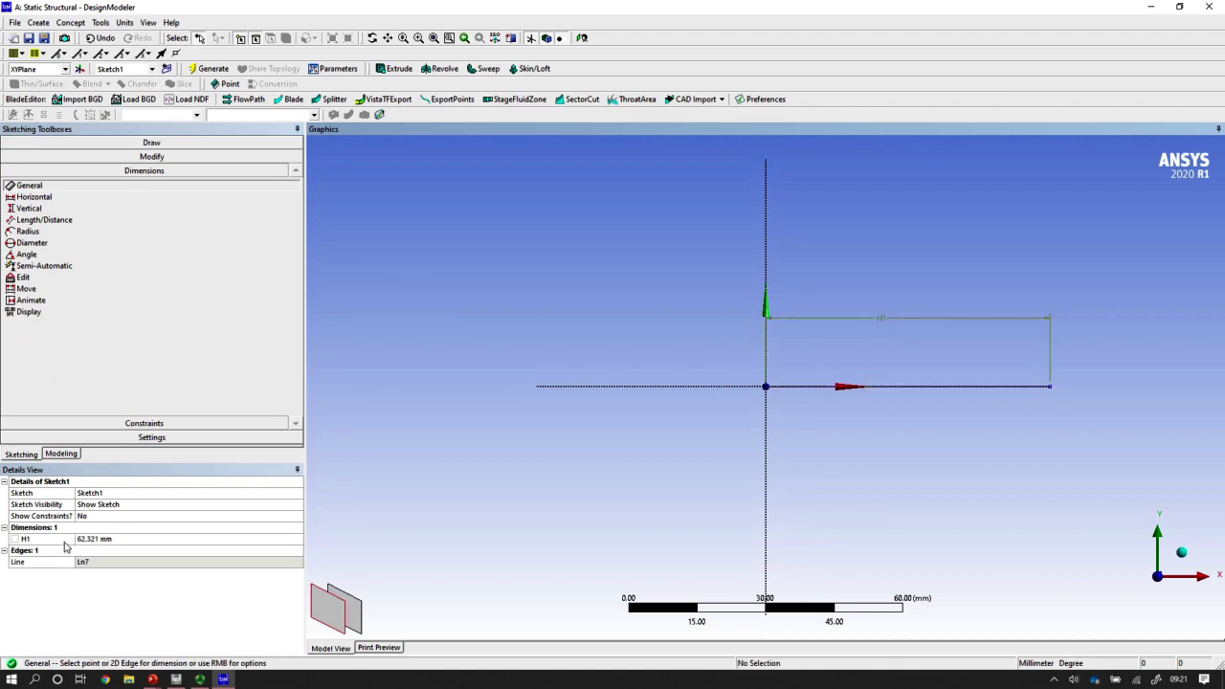
{"action": "left_click", "coordinate": [104, 541]}
{"action": "type", "text": "100"}
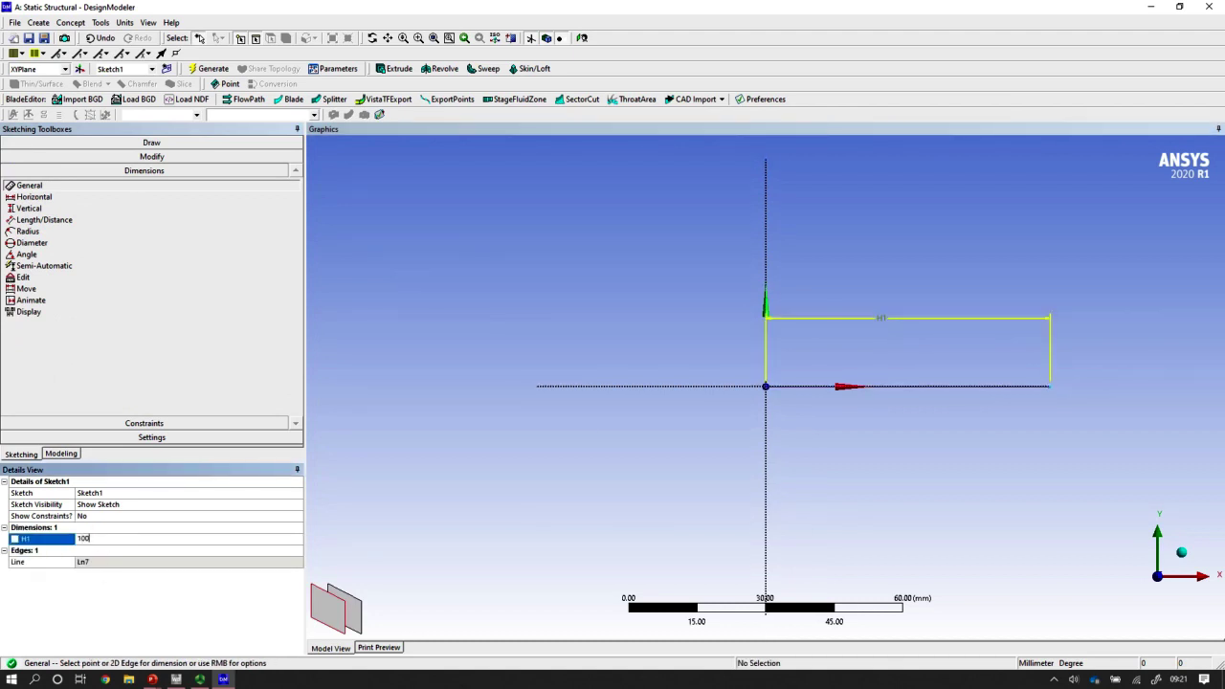
{"action": "type", "text": "0"}
{"action": "key", "text": "Return"}
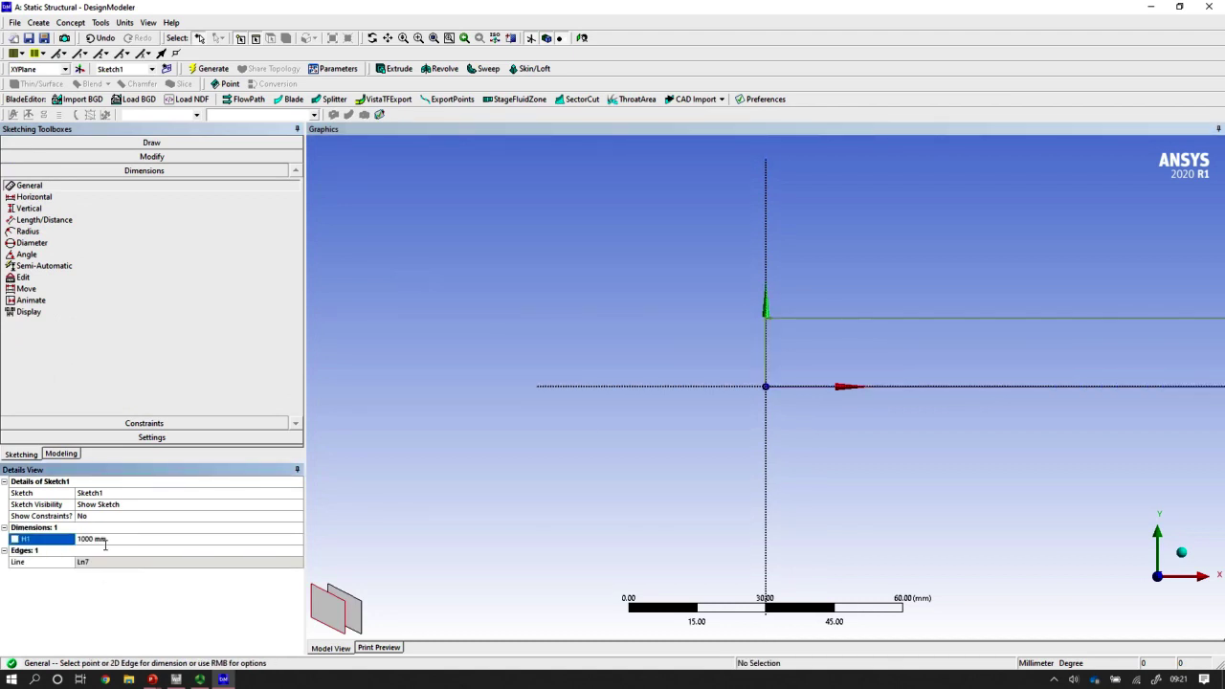
{"action": "left_click", "coordinate": [436, 40]}
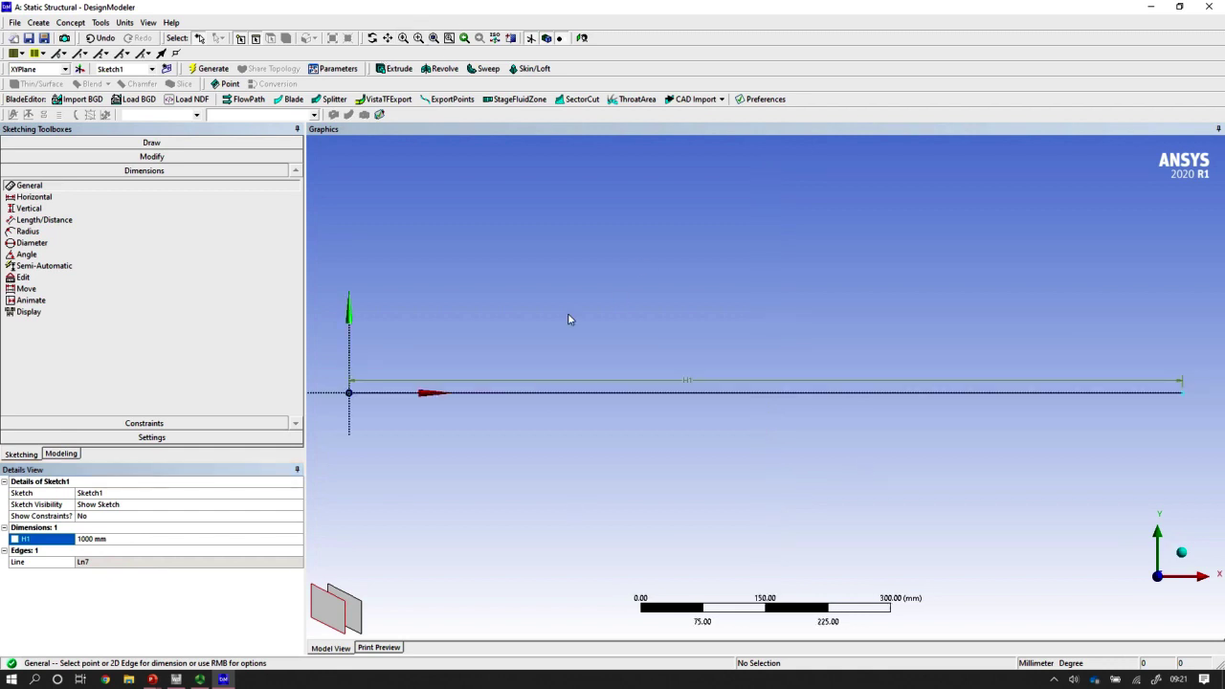
Step: Create a Lines From Points feature between the sketched line's two endpoints and generate it as a line body
{"action": "left_click", "coordinate": [60, 453]}
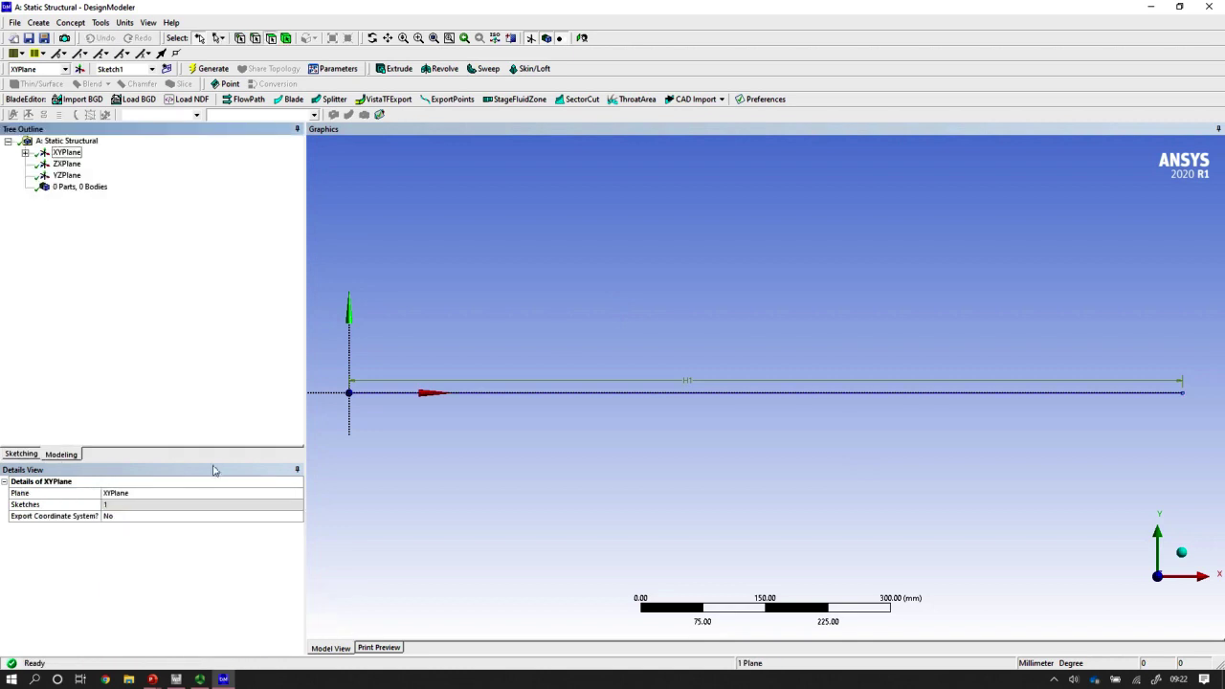
{"action": "left_click", "coordinate": [24, 153]}
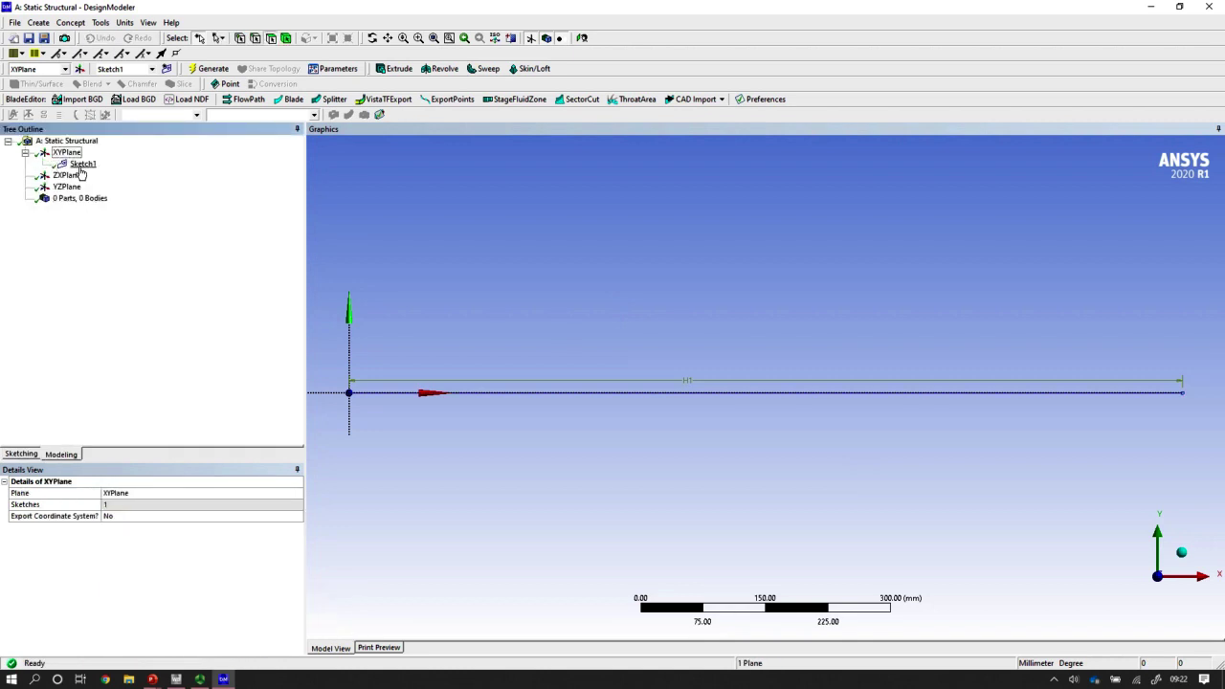
{"action": "left_click", "coordinate": [81, 165]}
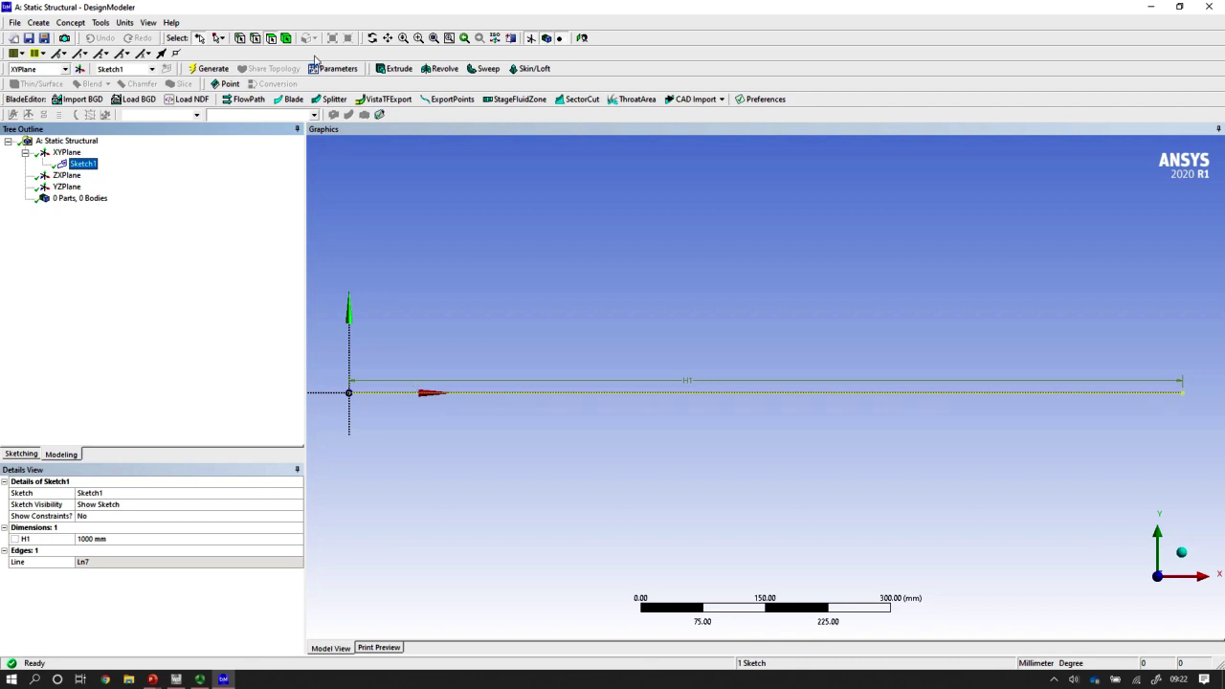
{"action": "left_click", "coordinate": [71, 23]}
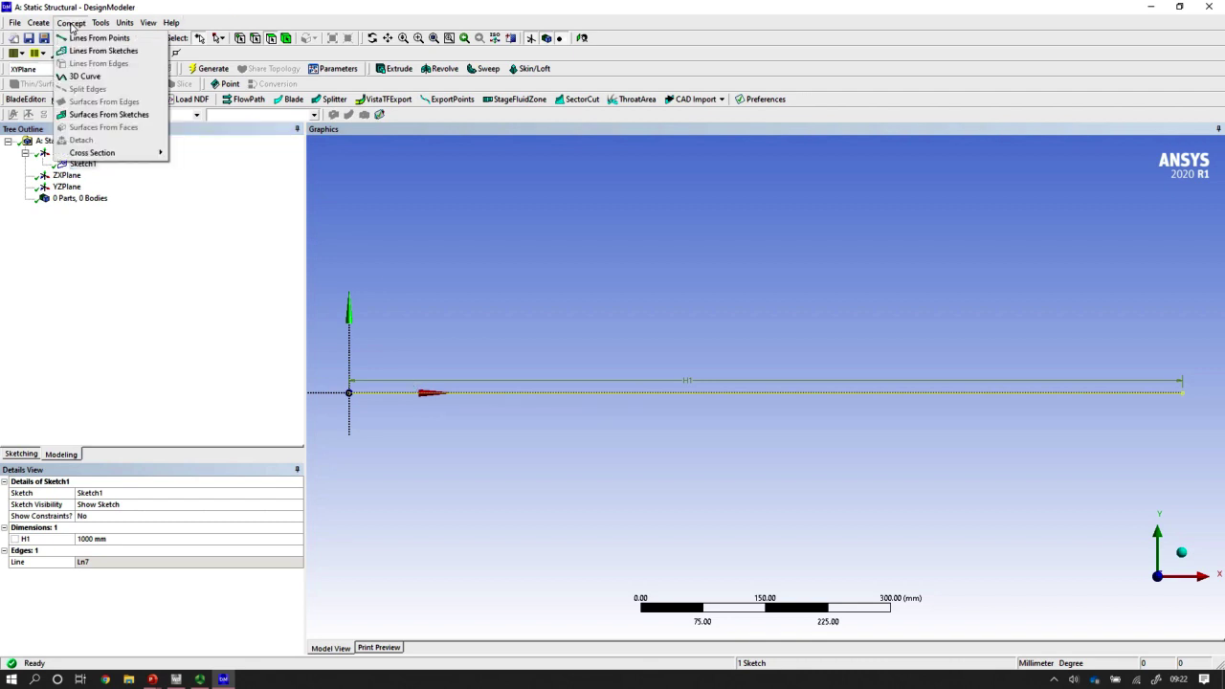
{"action": "left_click", "coordinate": [73, 23]}
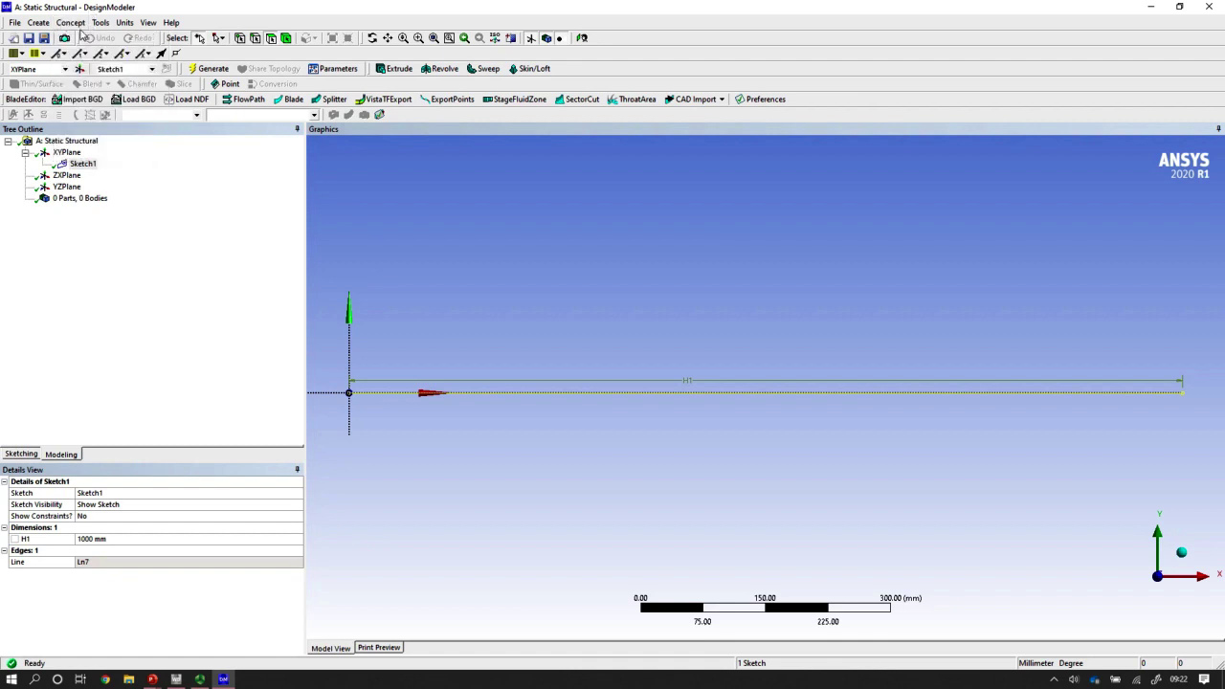
{"action": "left_click", "coordinate": [73, 23]}
{"action": "left_click", "coordinate": [82, 39]}
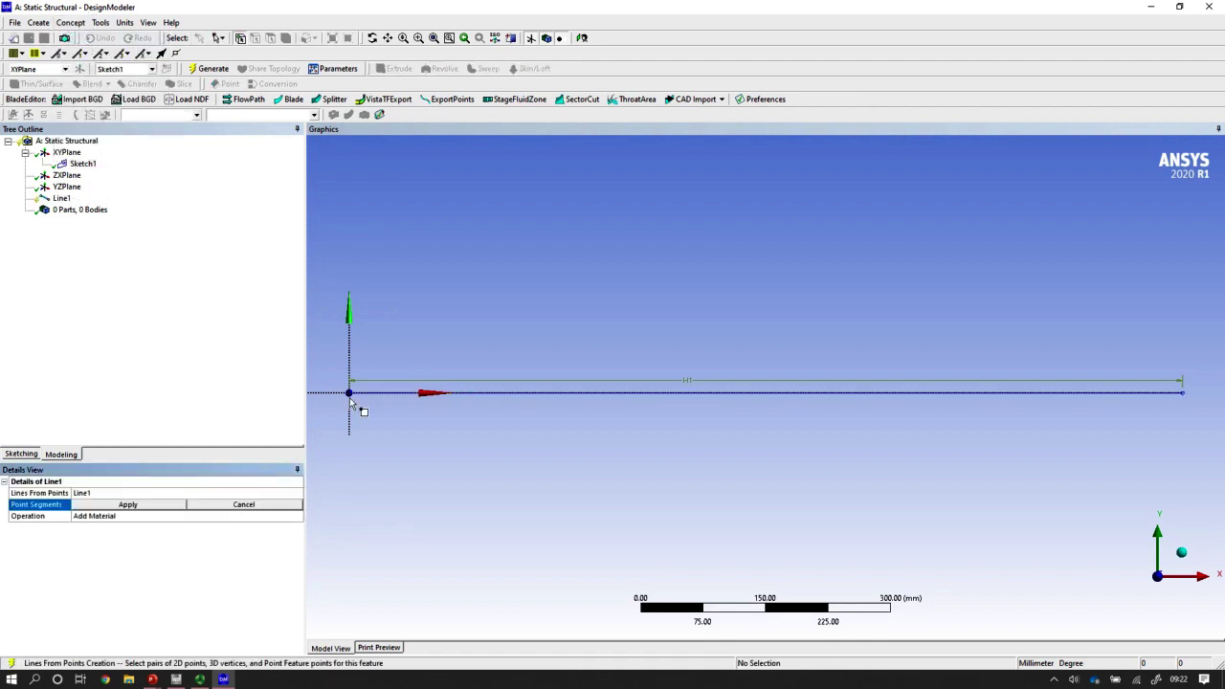
{"action": "left_click", "coordinate": [350, 403]}
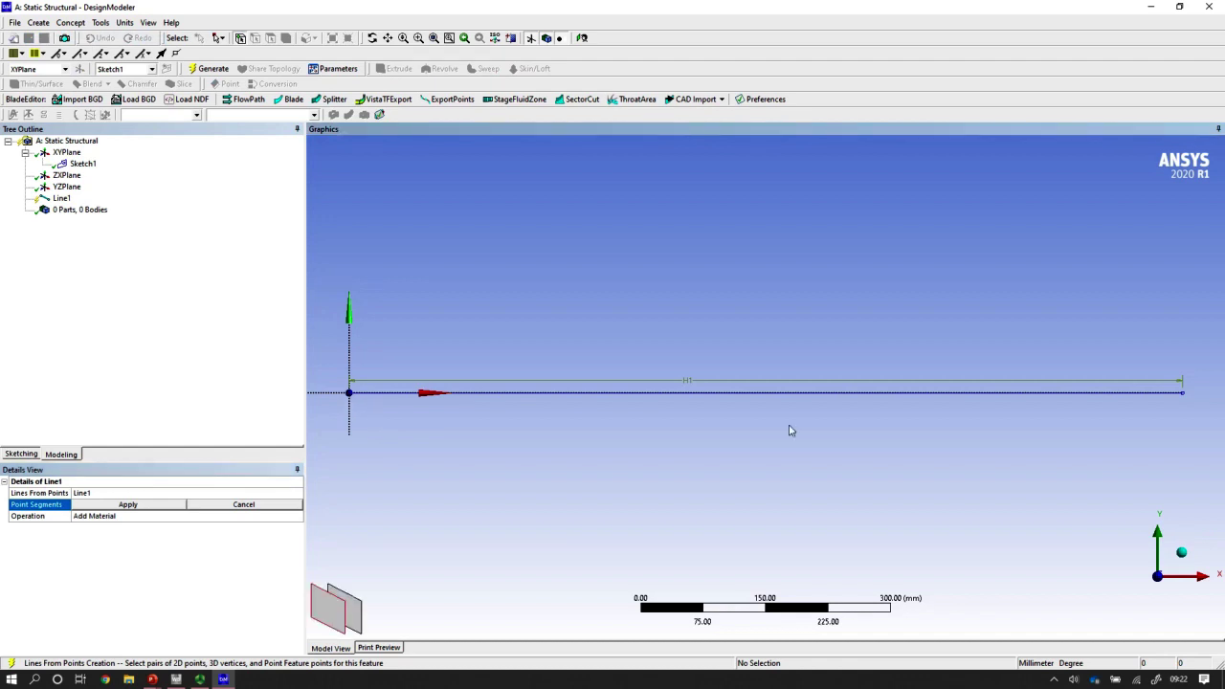
{"action": "left_click", "coordinate": [1186, 400], "text": "ctrl"}
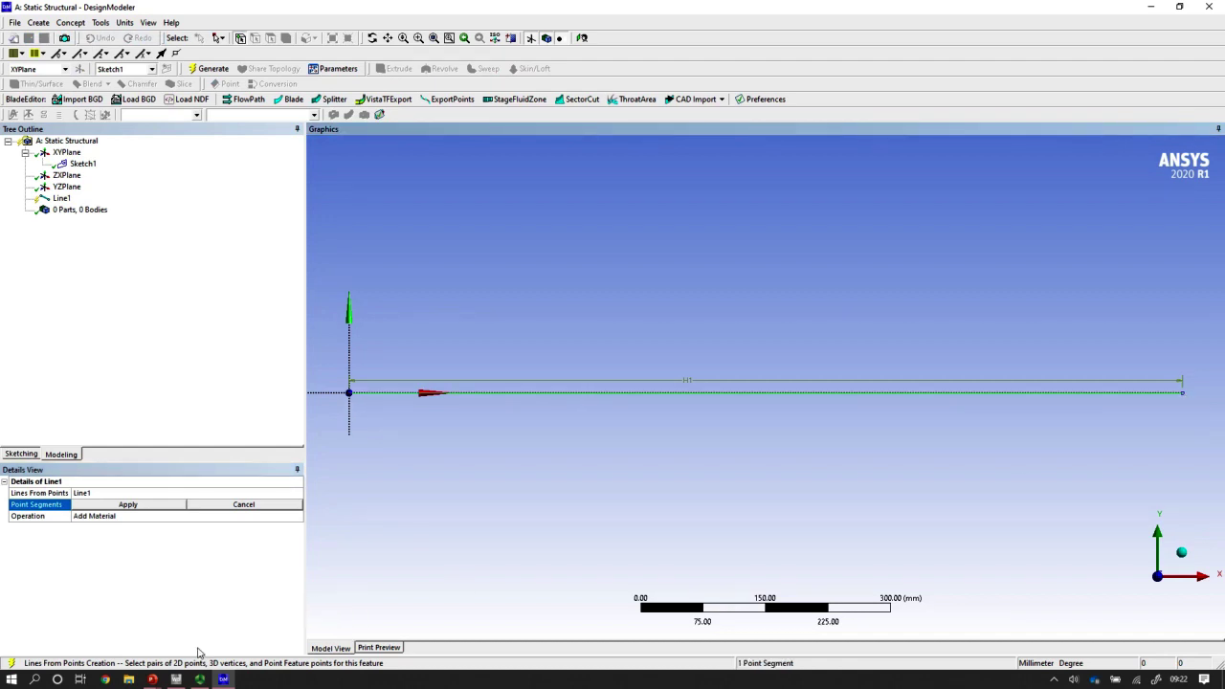
{"action": "left_click", "coordinate": [137, 512]}
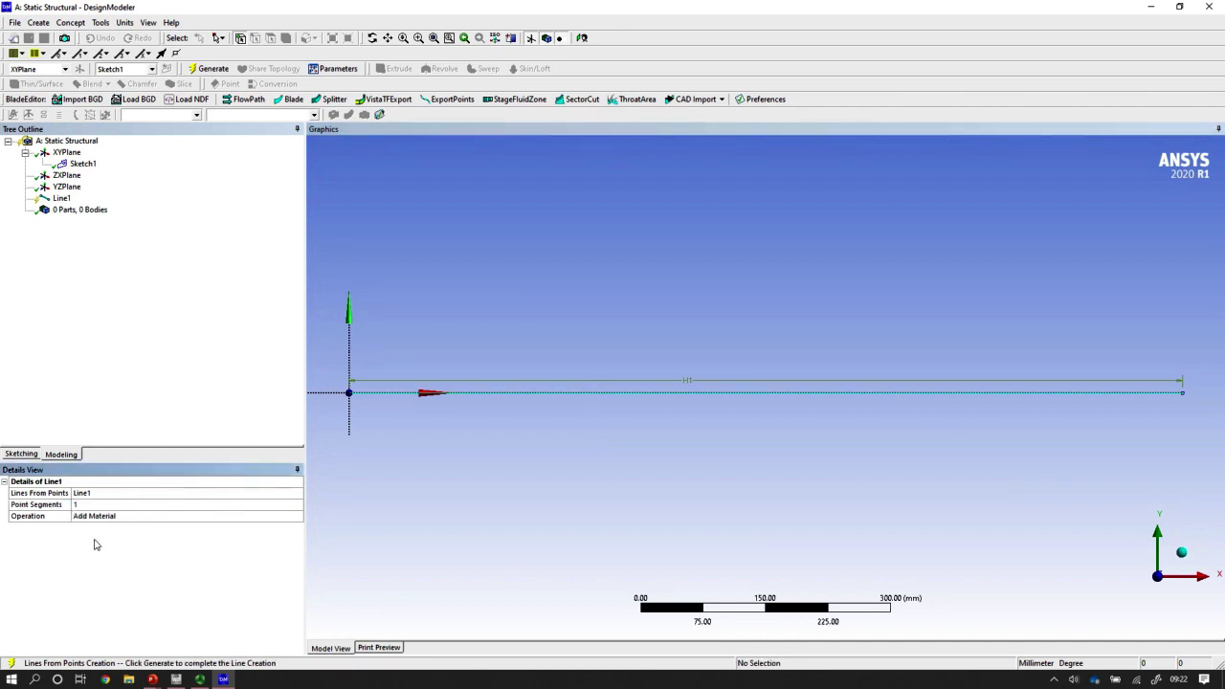
{"action": "right_click", "coordinate": [62, 198]}
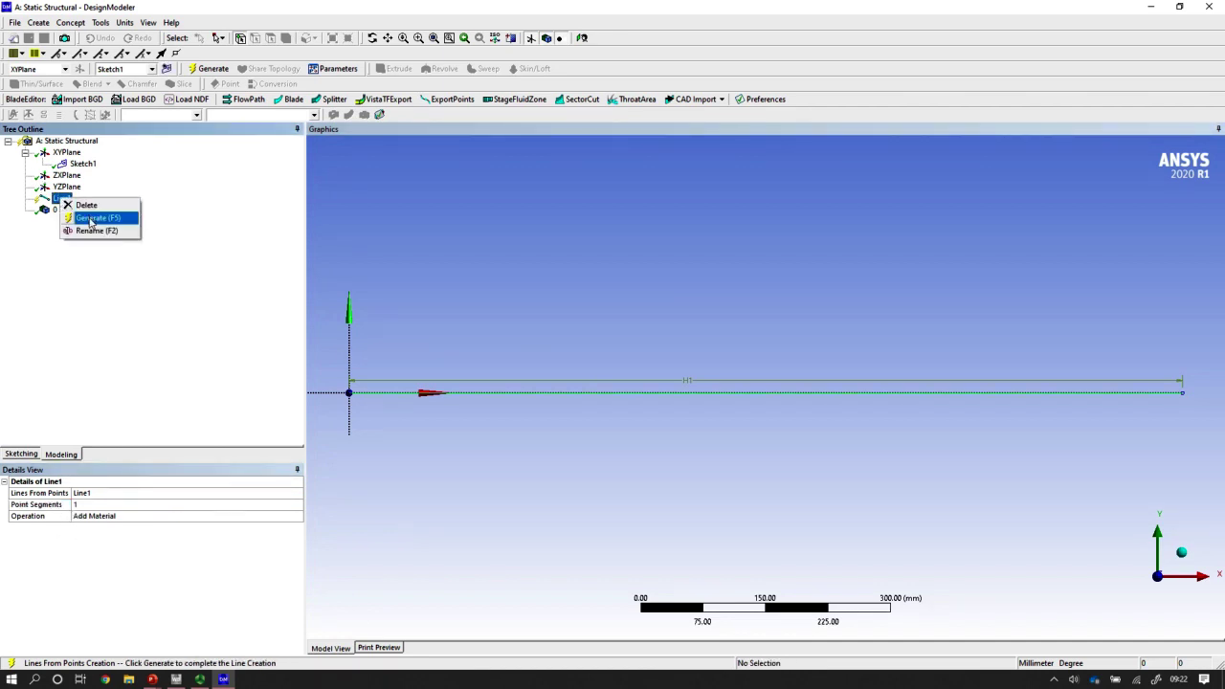
{"action": "left_click", "coordinate": [96, 217]}
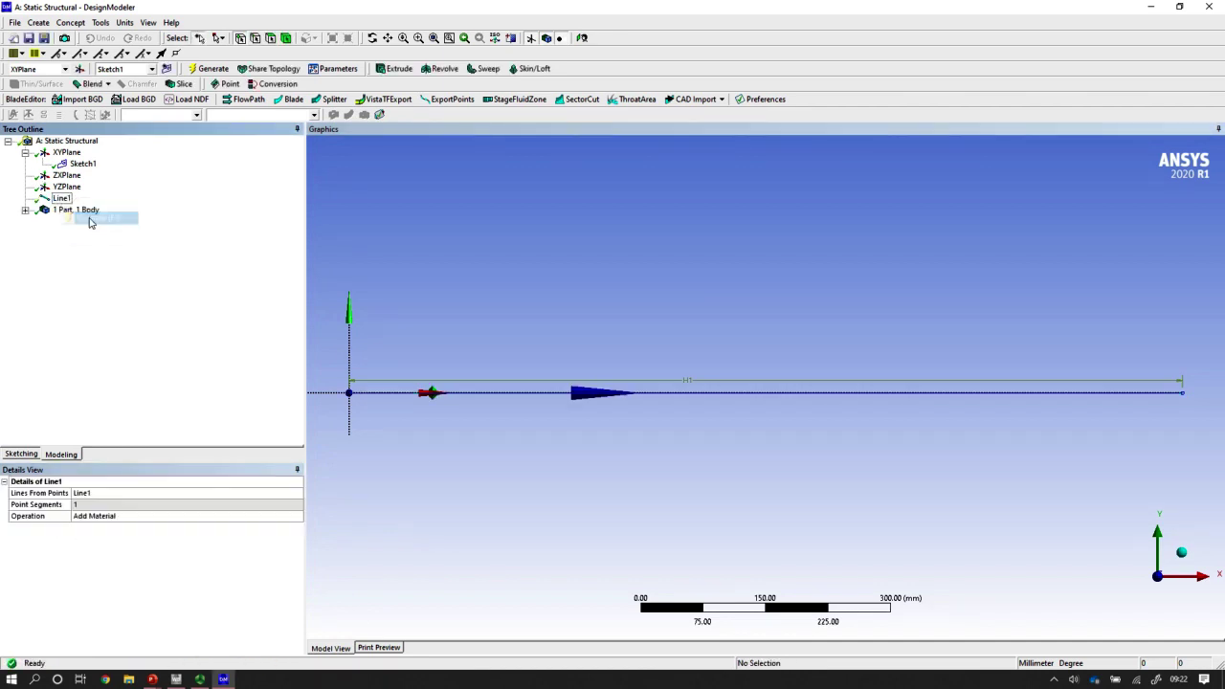
Step: Add a Circular Tube cross section to the model for the line body
{"action": "left_click", "coordinate": [25, 210]}
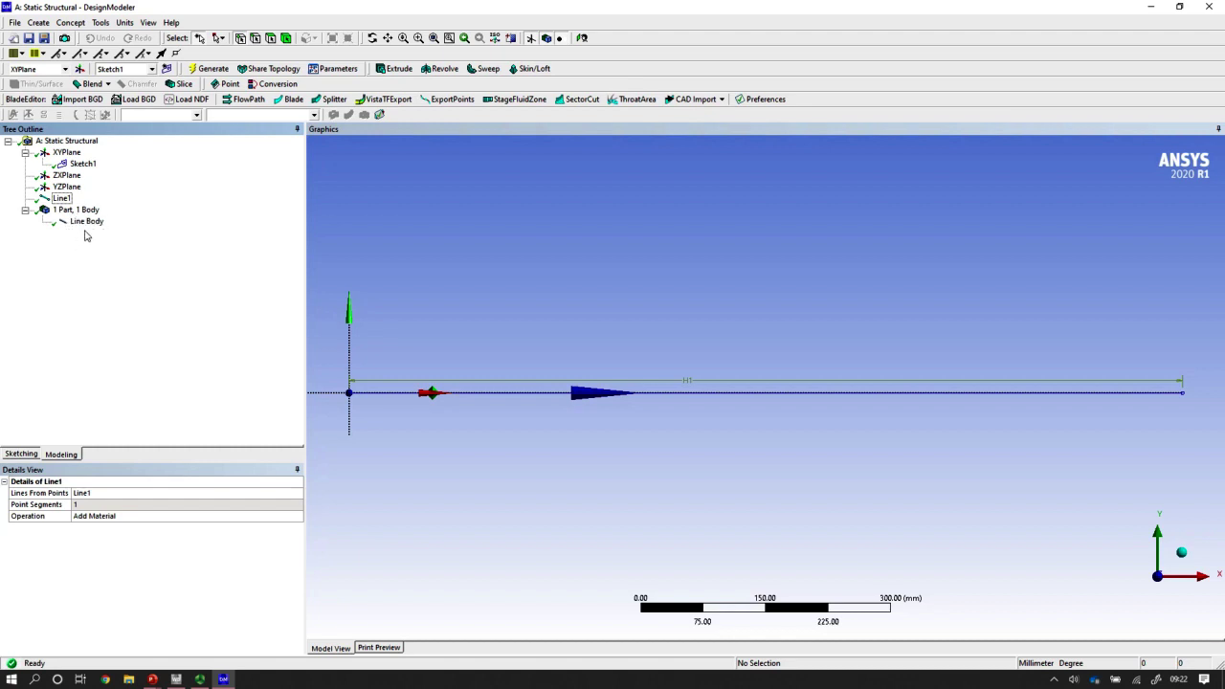
{"action": "left_click", "coordinate": [86, 222]}
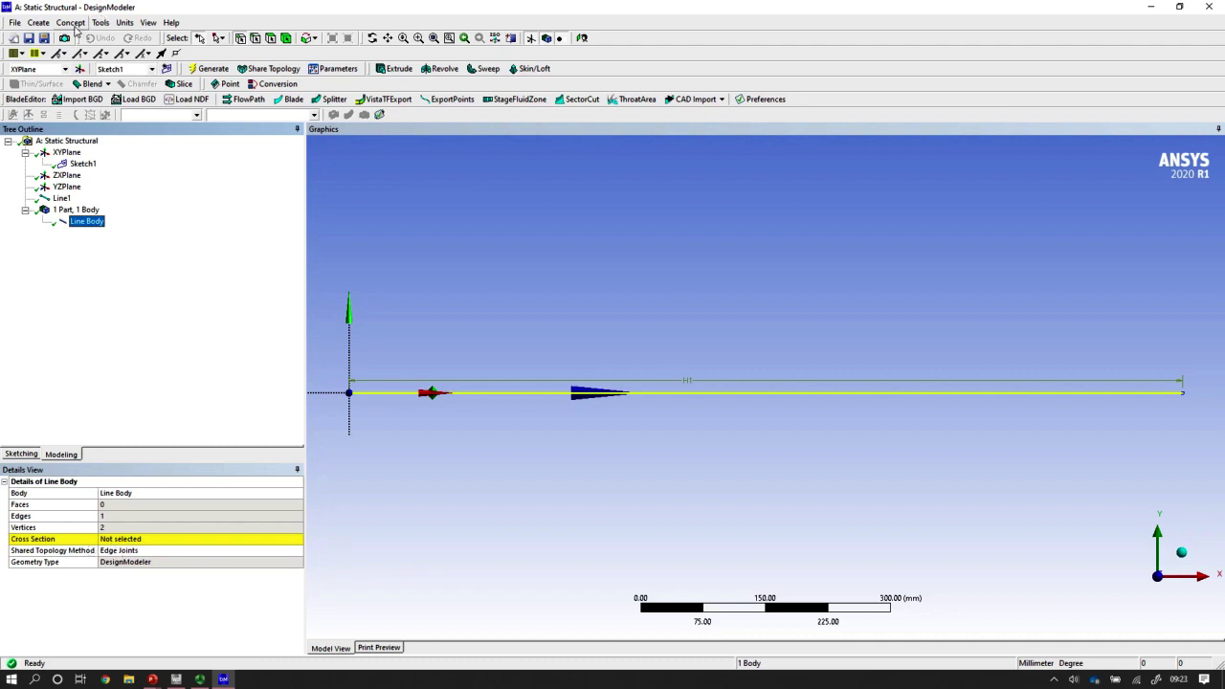
{"action": "left_click", "coordinate": [74, 24]}
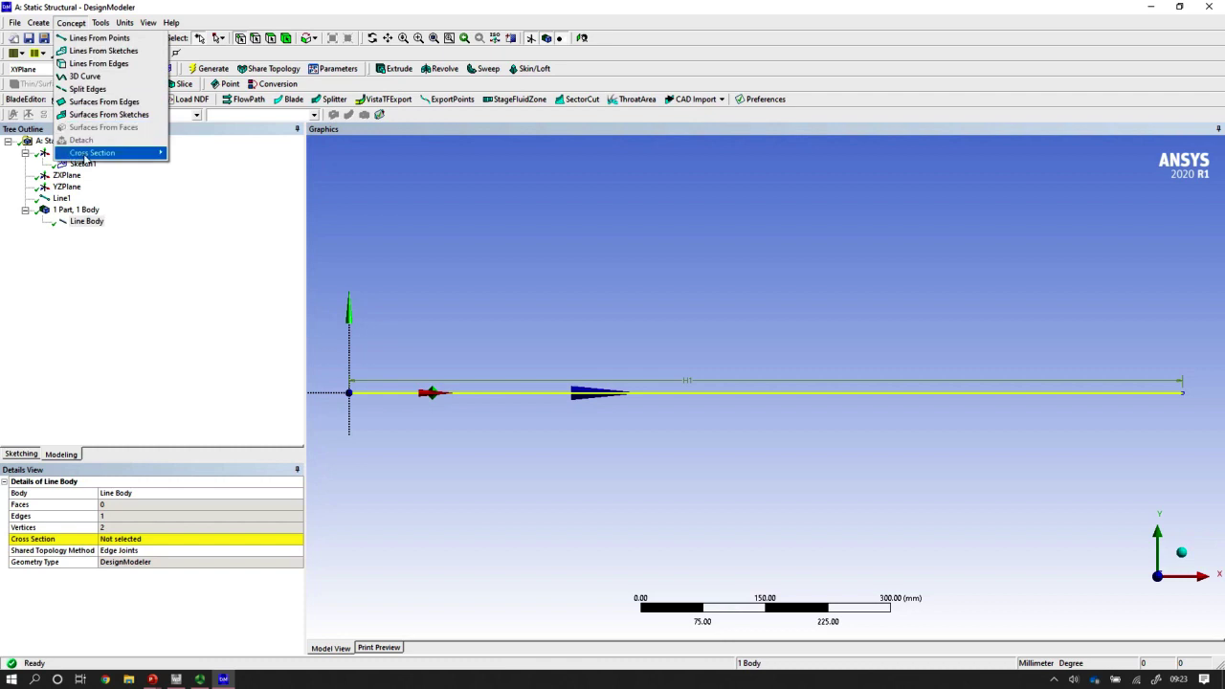
{"action": "mouse_move", "coordinate": [85, 156]}
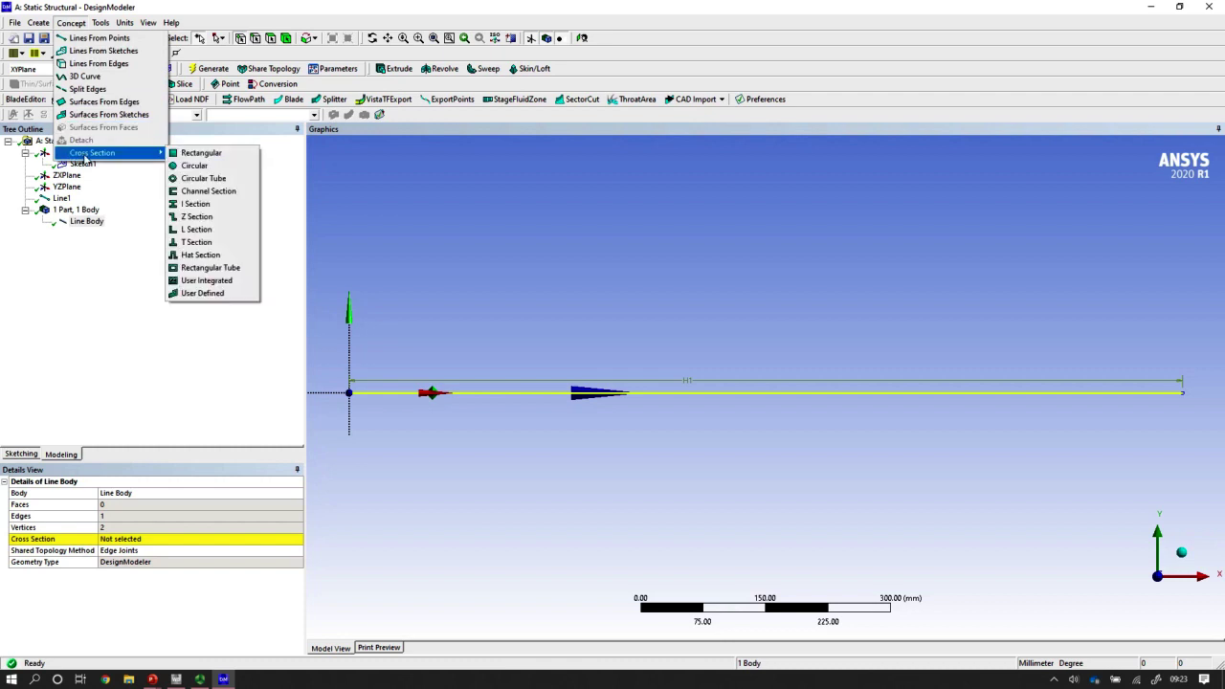
{"action": "left_click", "coordinate": [204, 180]}
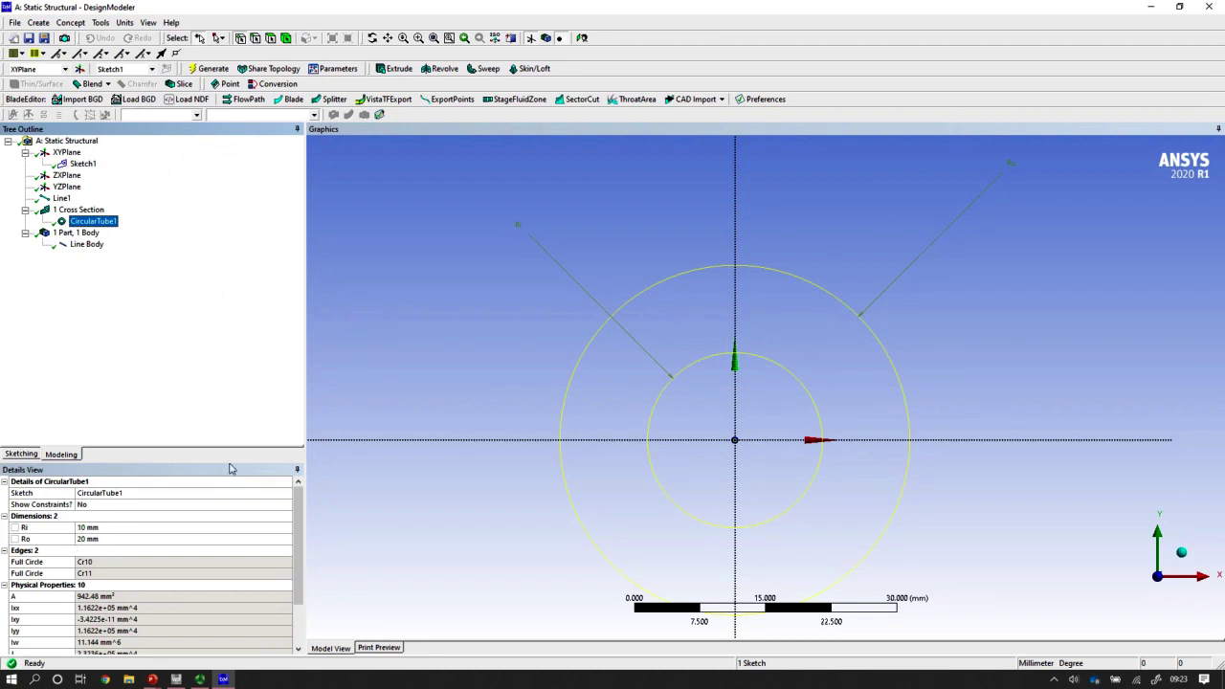
Step: Set the circular tube's outer radius Ro to 21.2 mm and its inner radius Ri to 18.2 mm
{"action": "left_click", "coordinate": [88, 542]}
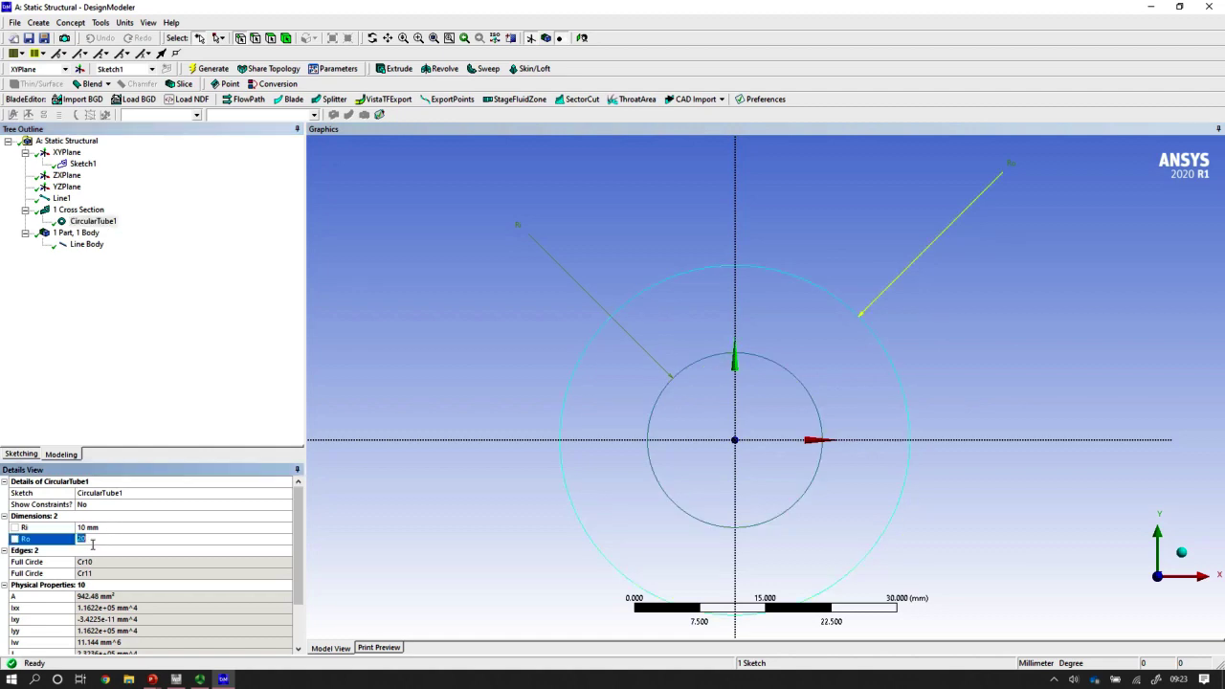
{"action": "type", "text": "21.2"}
{"action": "key", "text": "Return"}
{"action": "left_click", "coordinate": [95, 530]}
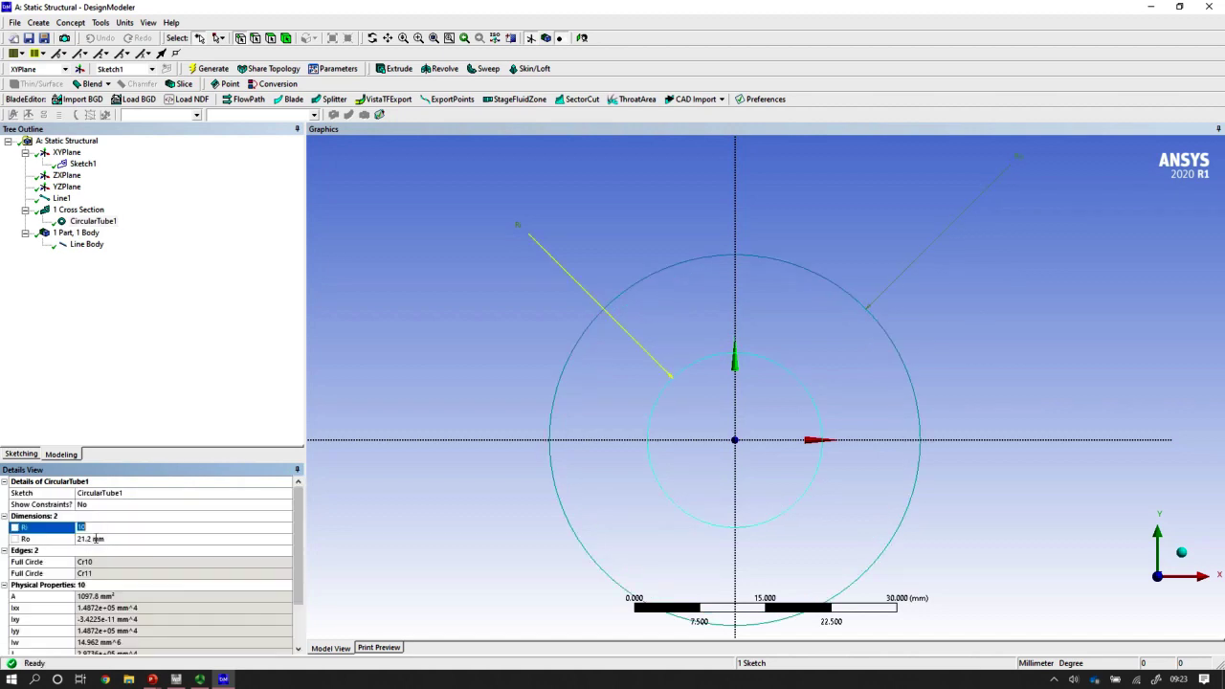
{"action": "type", "text": "18.2"}
{"action": "key", "text": "Return"}
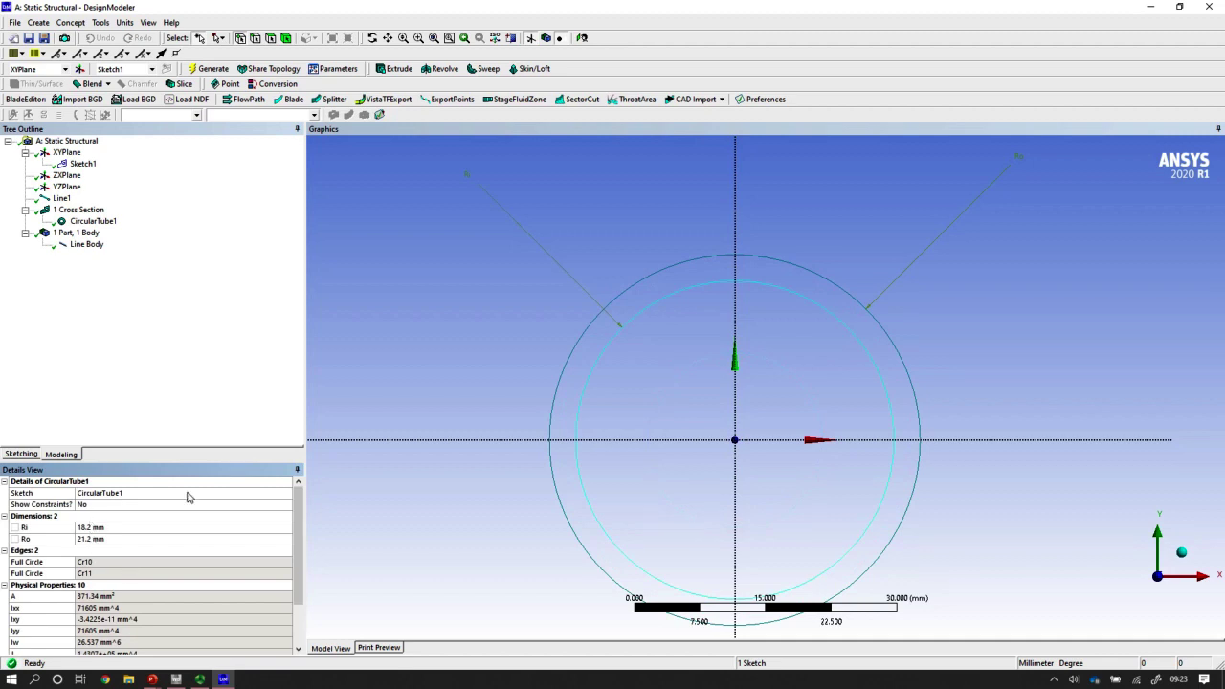
Step: Assign the CircularTube1 cross section to the line body
{"action": "left_click", "coordinate": [91, 248]}
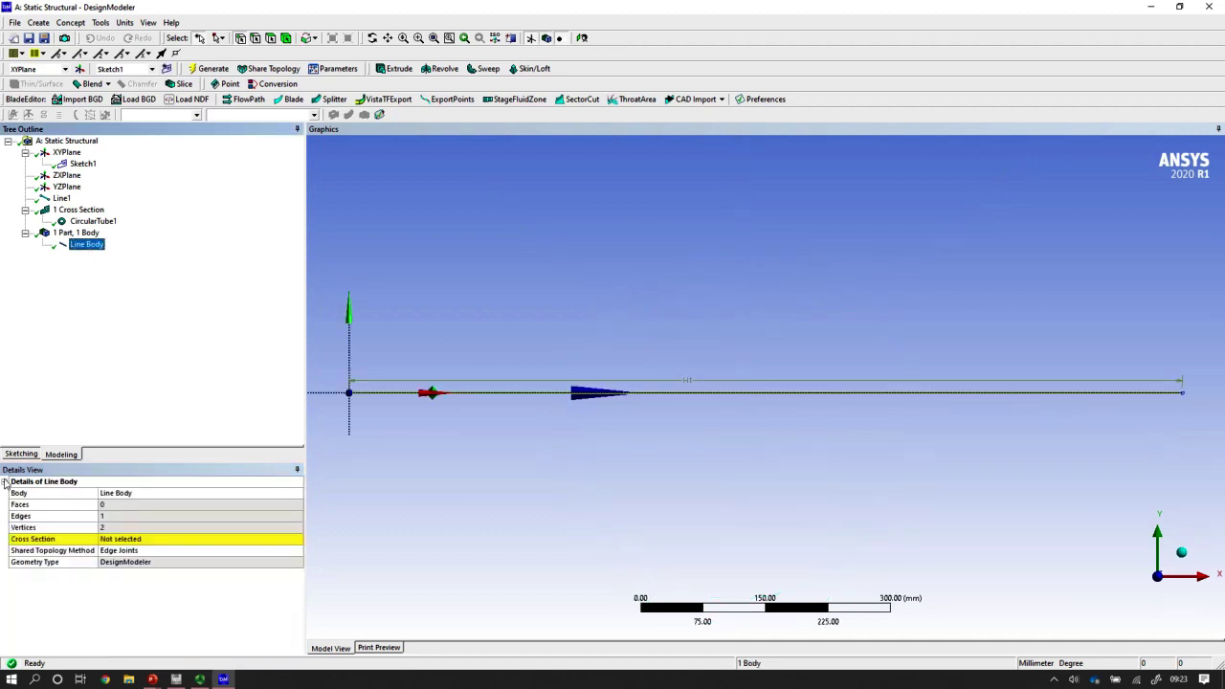
{"action": "left_click", "coordinate": [269, 544]}
{"action": "left_click", "coordinate": [297, 540]}
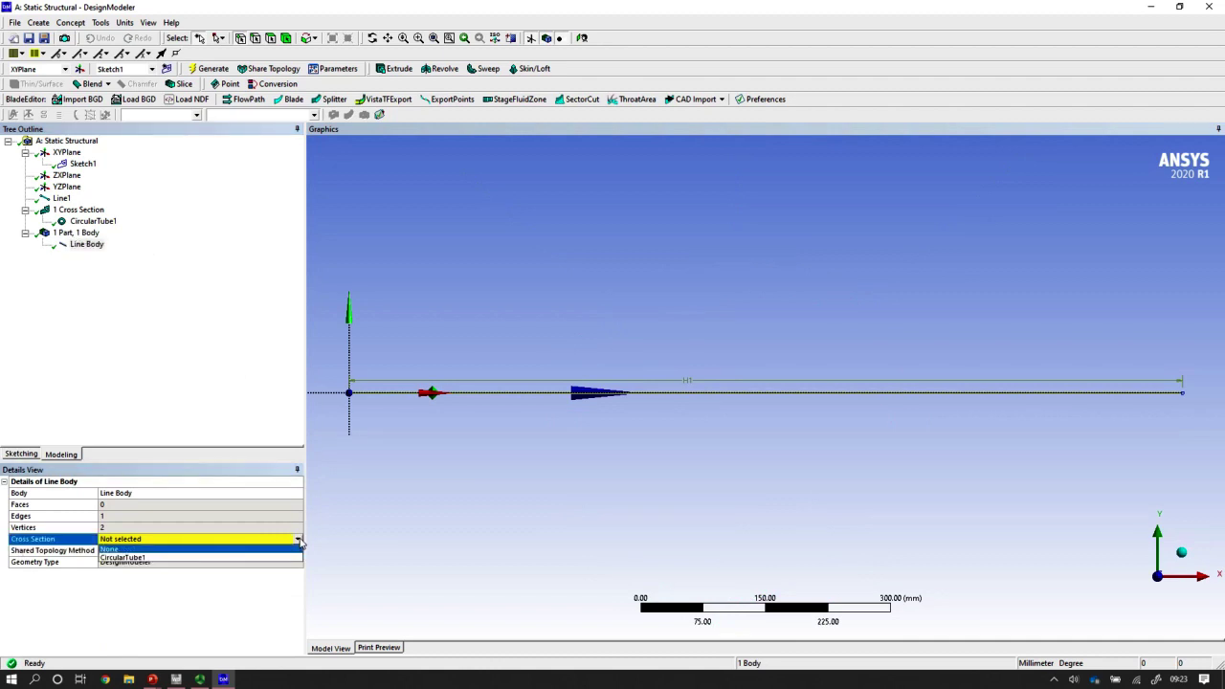
{"action": "left_click", "coordinate": [139, 559]}
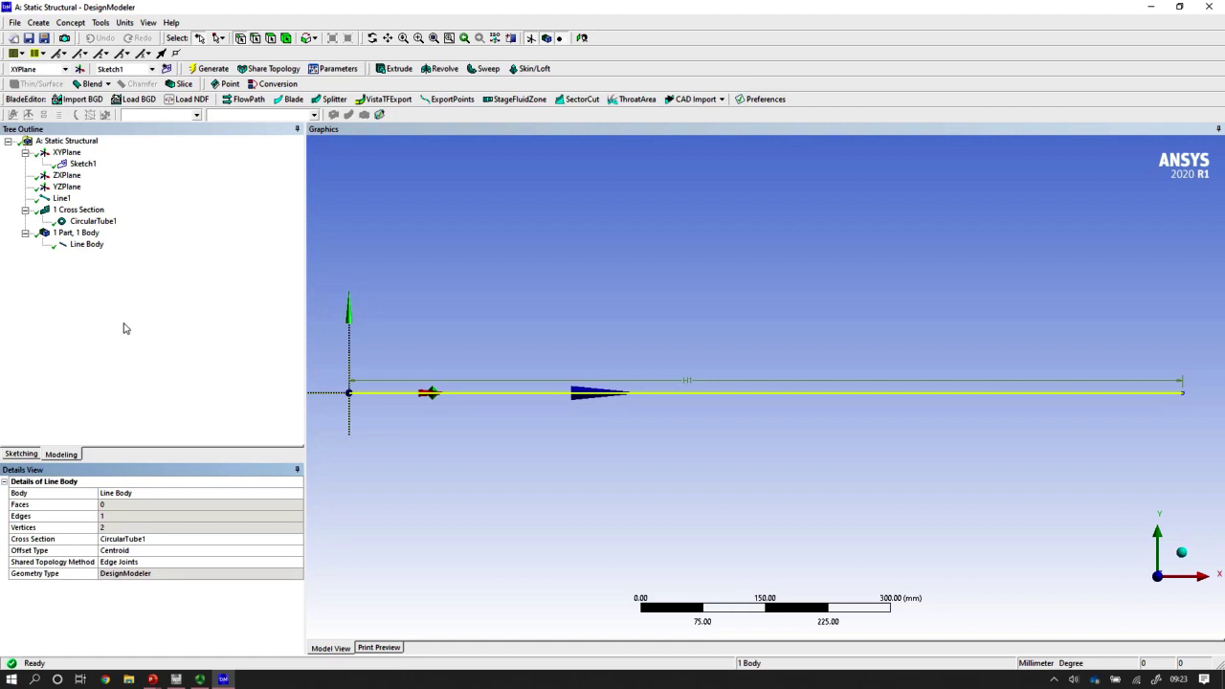
Step: Switch to the Workbench project and open the Static Structural system's Model cell in Mechanical
{"action": "left_click", "coordinate": [200, 679]}
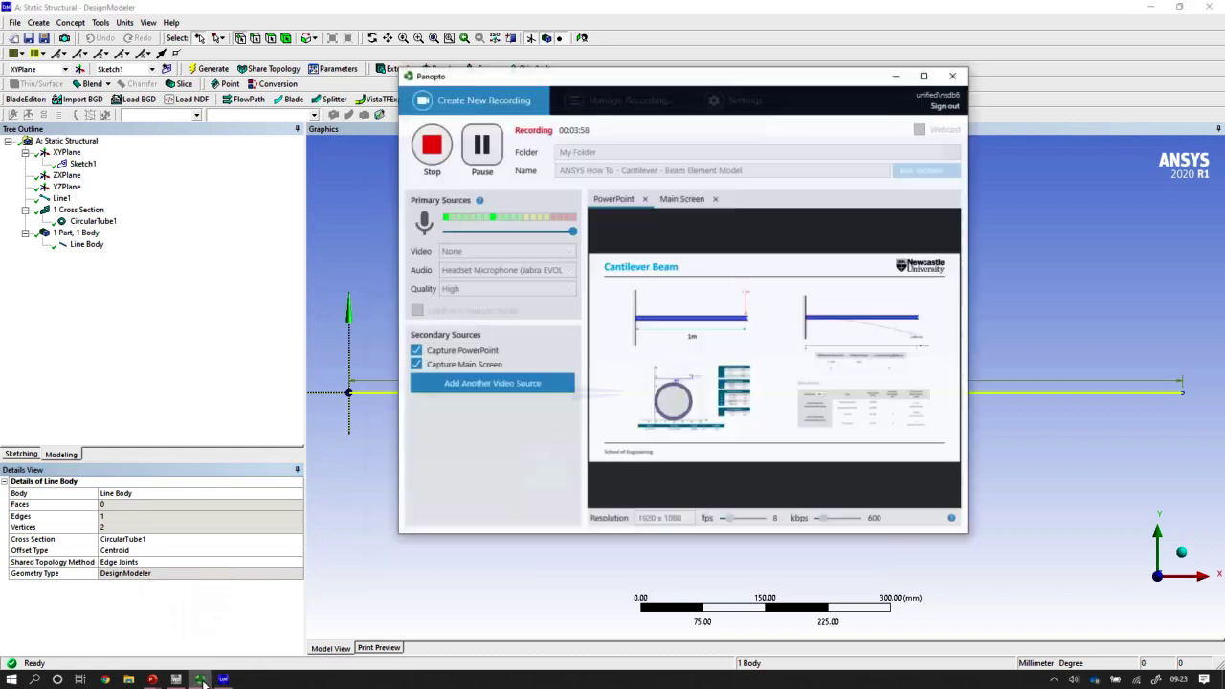
{"action": "left_click", "coordinate": [177, 679]}
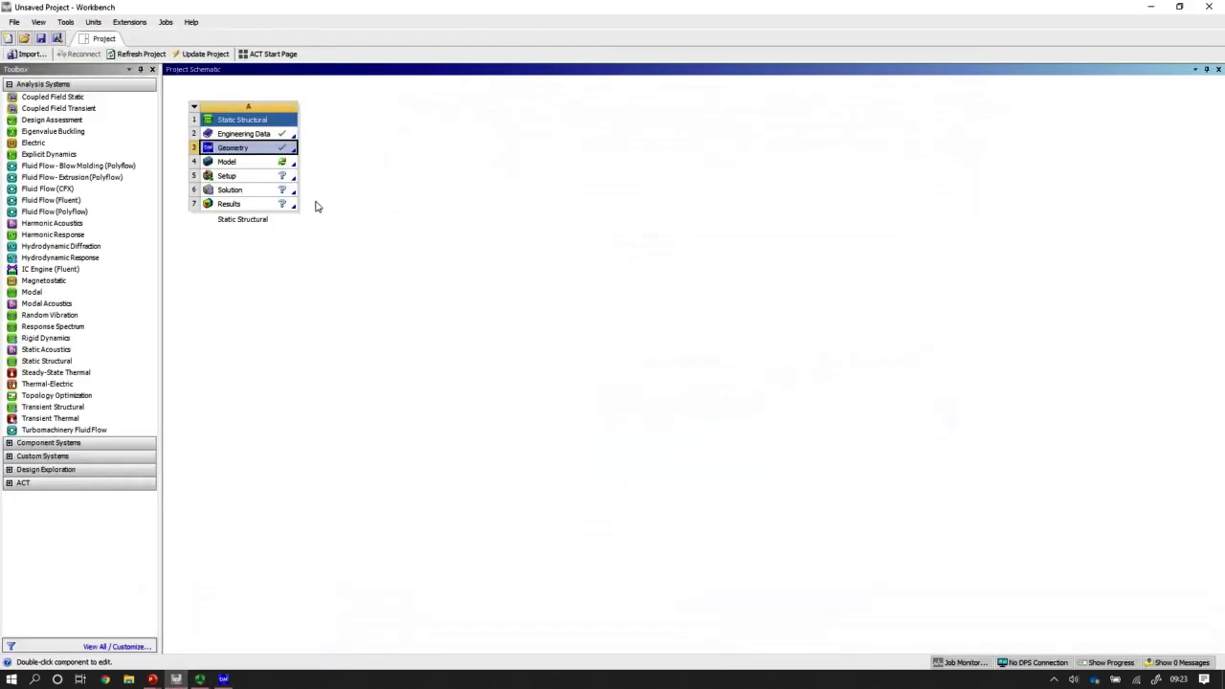
{"action": "double_click", "coordinate": [228, 163]}
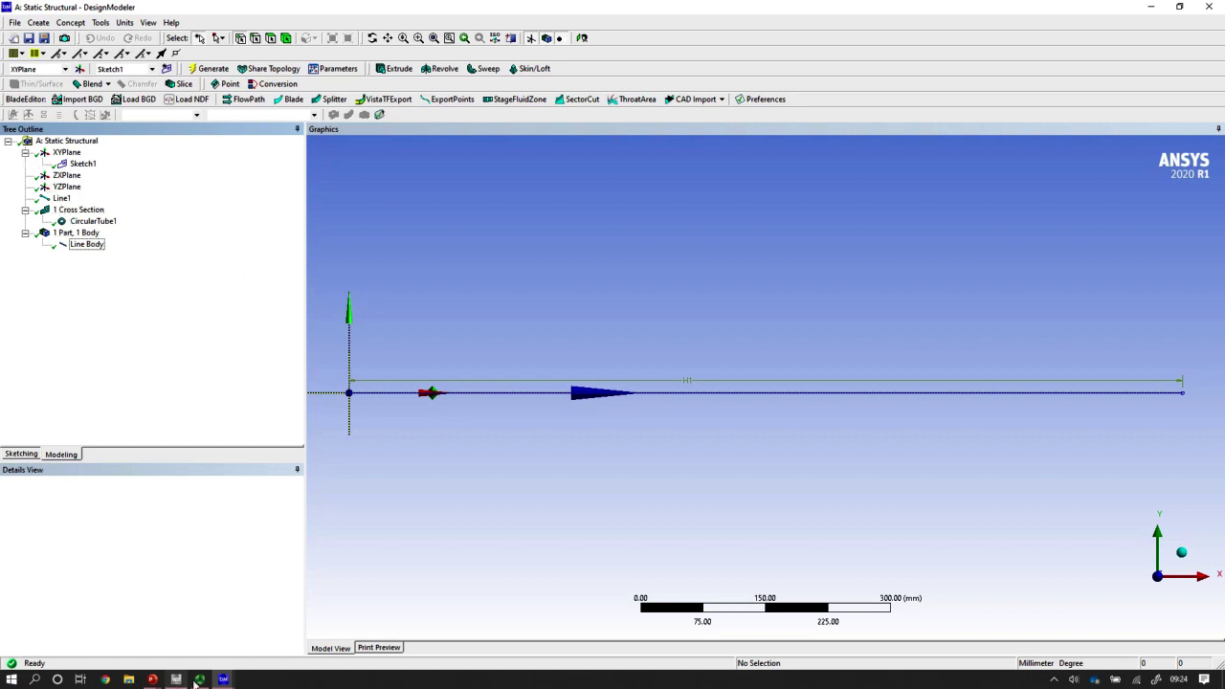
{"action": "left_click", "coordinate": [226, 680]}
{"action": "left_click", "coordinate": [283, 637]}
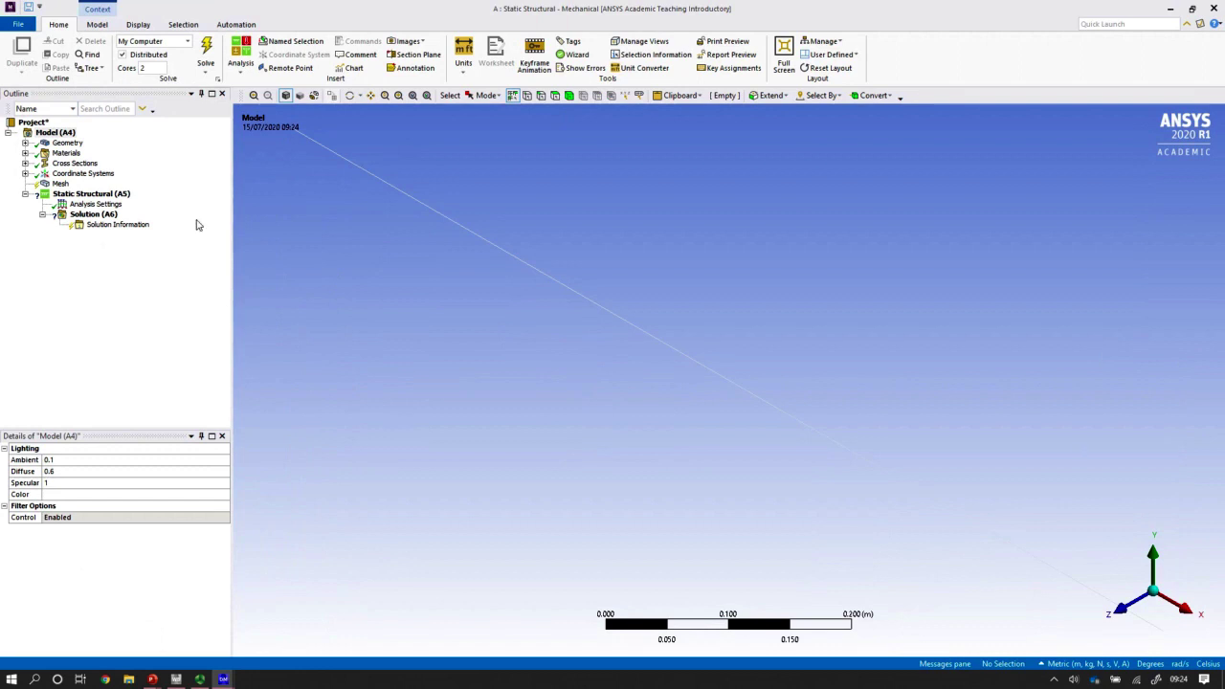
Step: Generate the mesh for the beam with the default mesh settings
{"action": "left_click", "coordinate": [59, 184]}
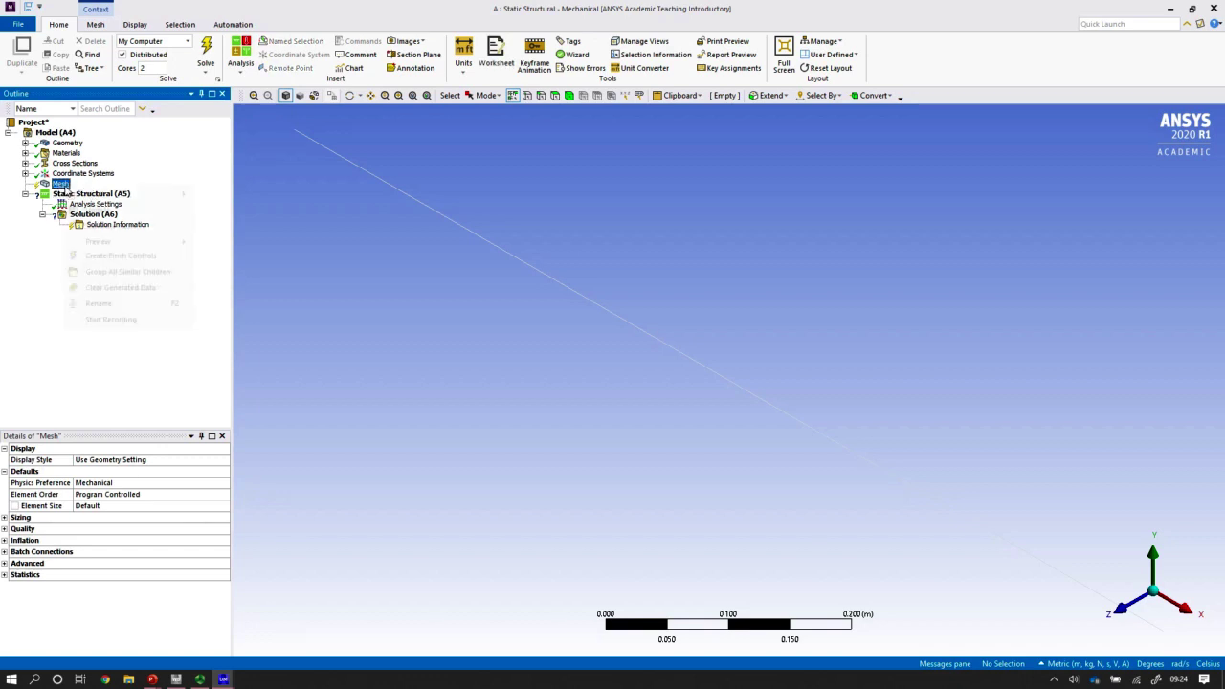
{"action": "right_click", "coordinate": [64, 186]}
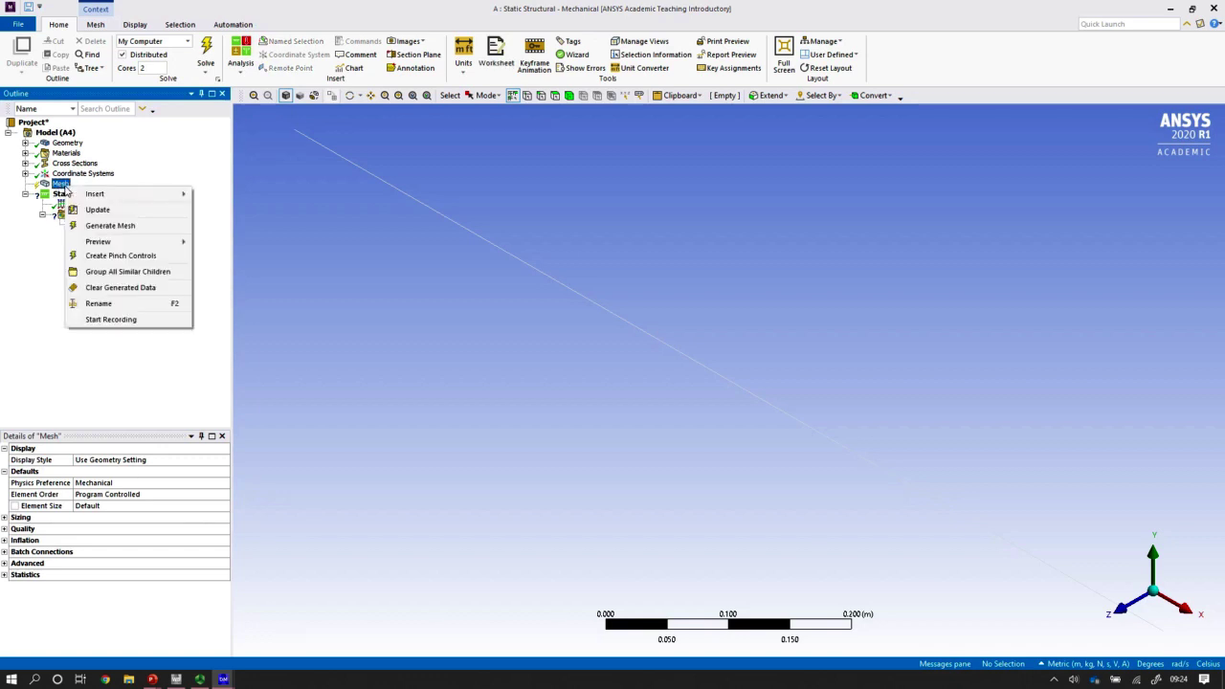
{"action": "left_click", "coordinate": [99, 227]}
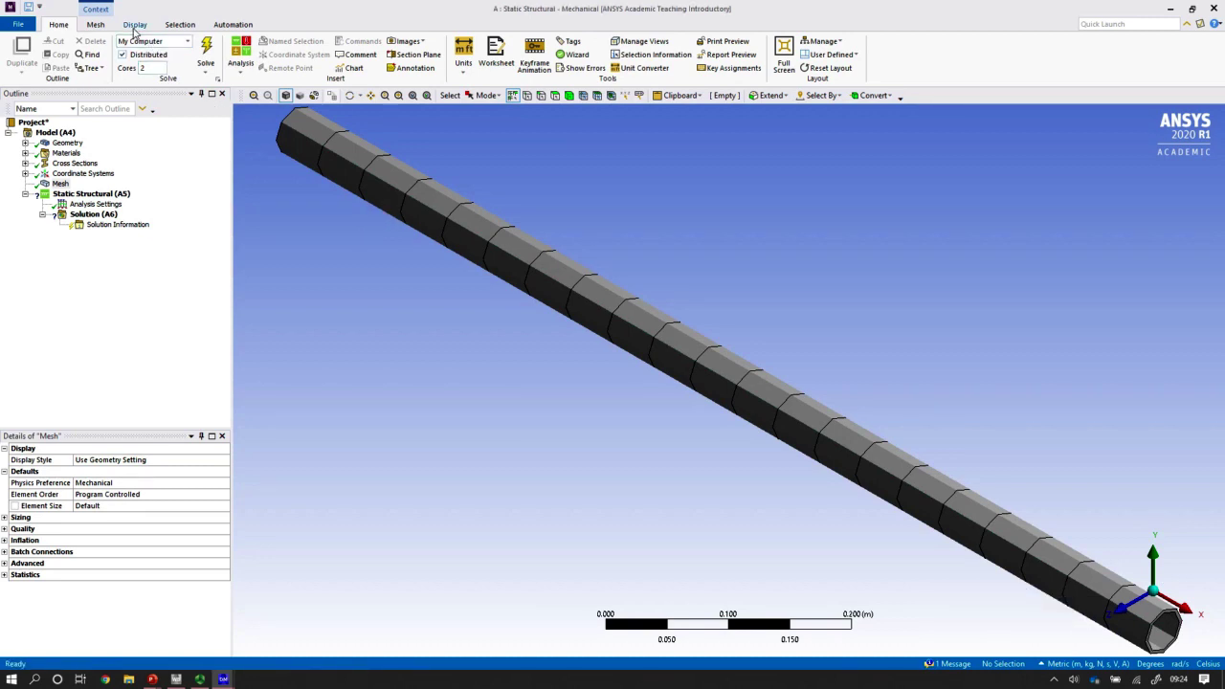
Step: Turn off the Thick Shells and Beams display so the meshed beam is drawn as a plain line
{"action": "left_click", "coordinate": [135, 25]}
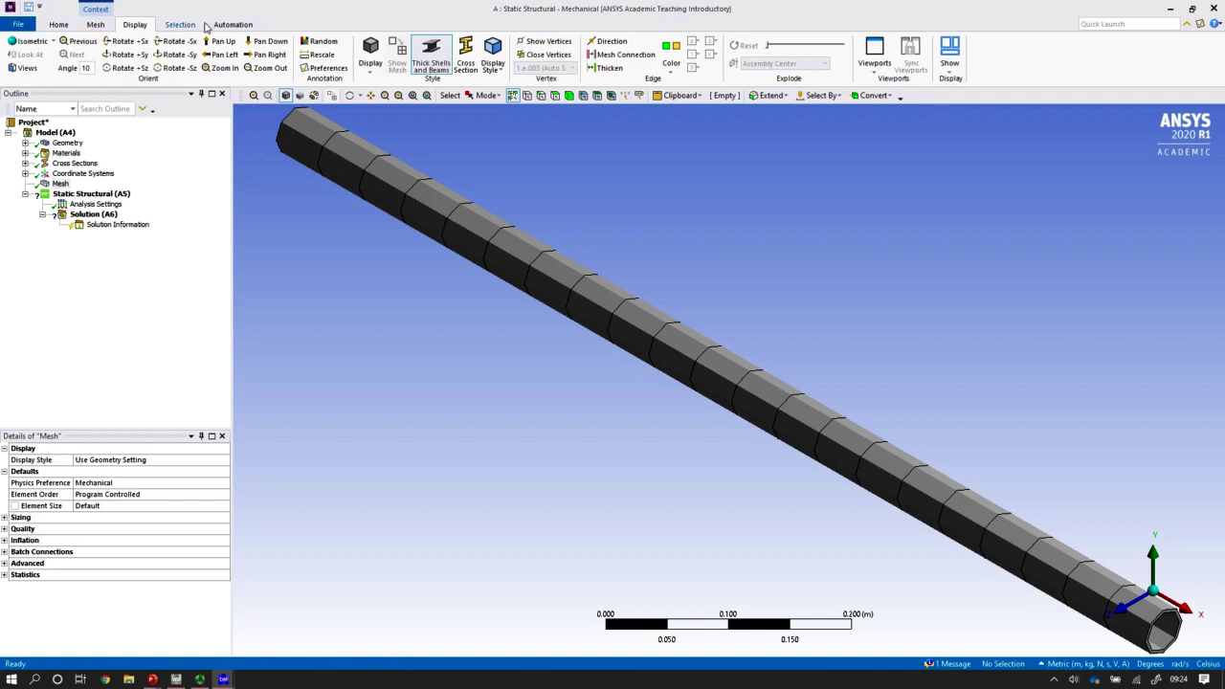
{"action": "left_click", "coordinate": [432, 67]}
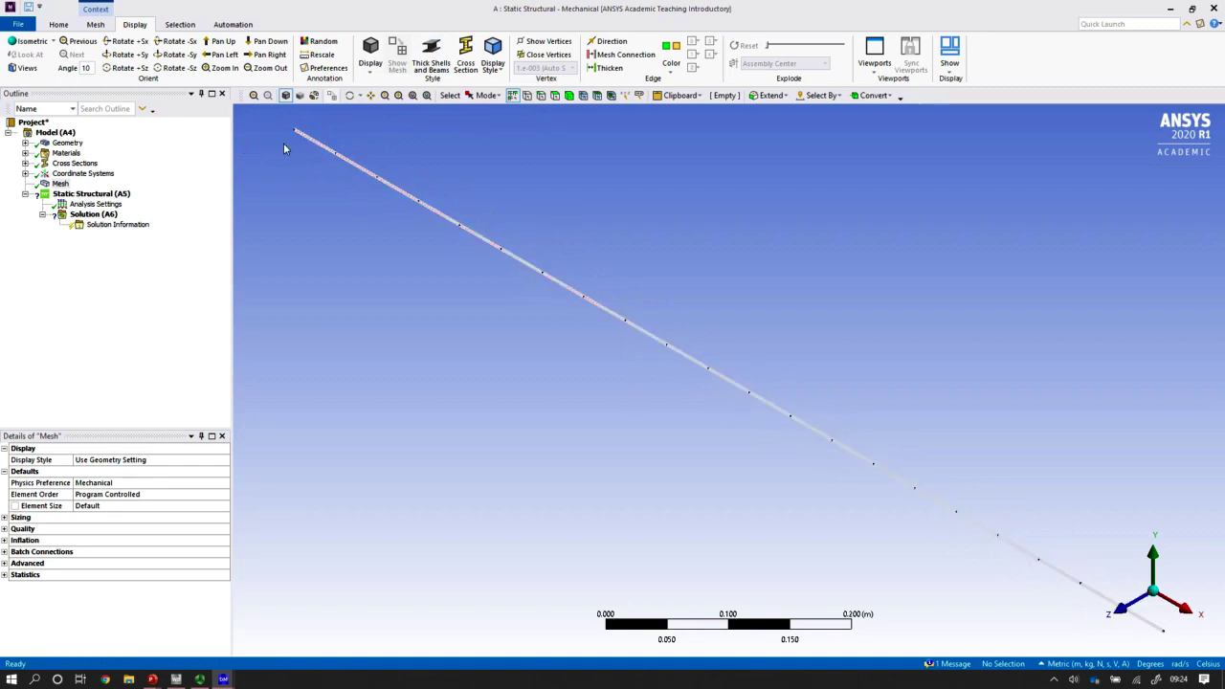
{"action": "left_click", "coordinate": [432, 69]}
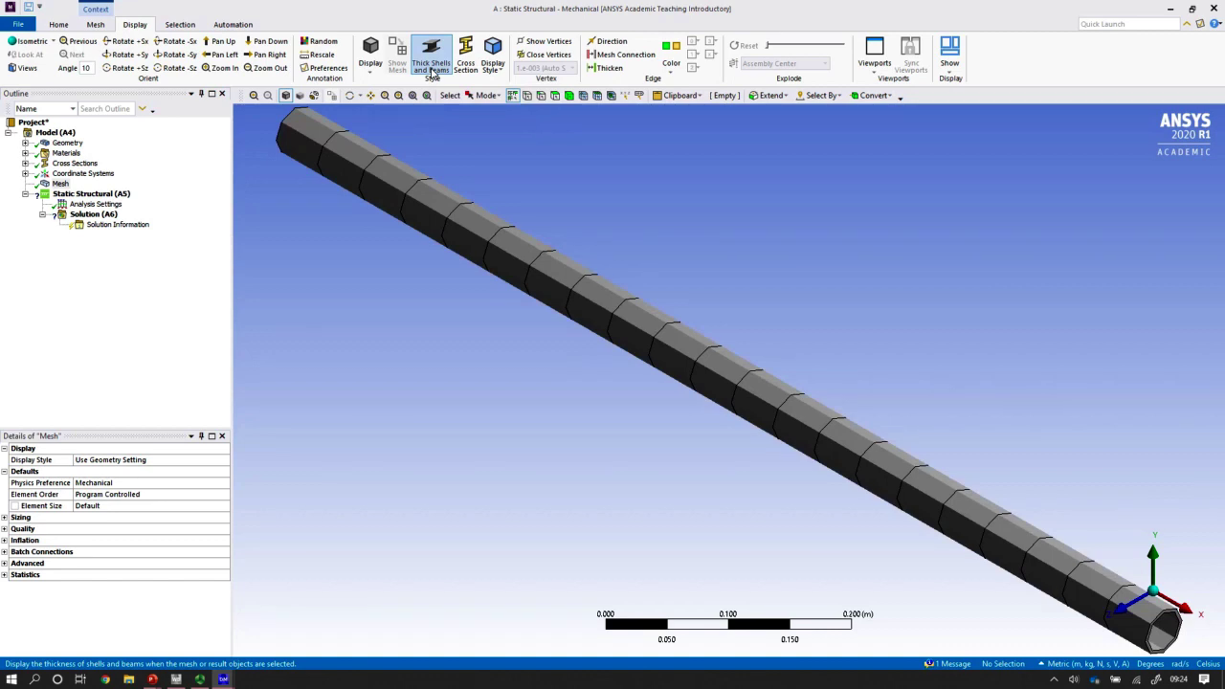
{"action": "left_click", "coordinate": [432, 70]}
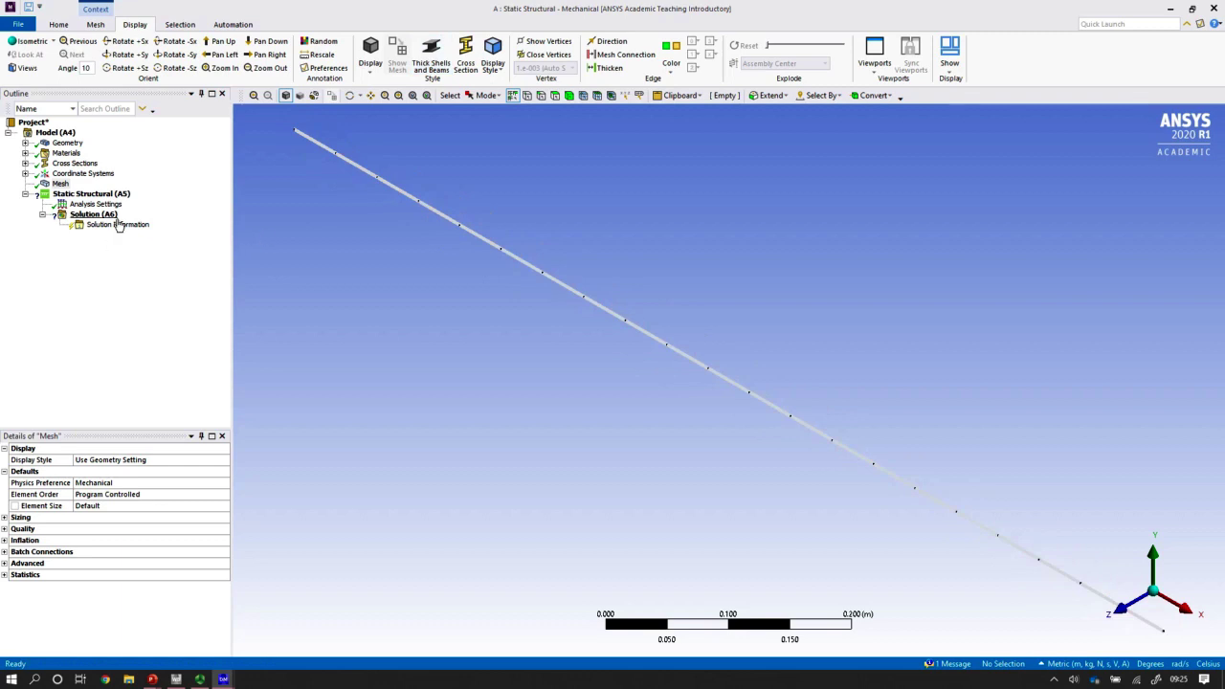
Step: Insert a Fixed Support in the static structural analysis and scope it to the beam's end vertex at the origin
{"action": "left_click", "coordinate": [93, 195]}
{"action": "right_click", "coordinate": [93, 195]}
{"action": "mouse_move", "coordinate": [144, 200]}
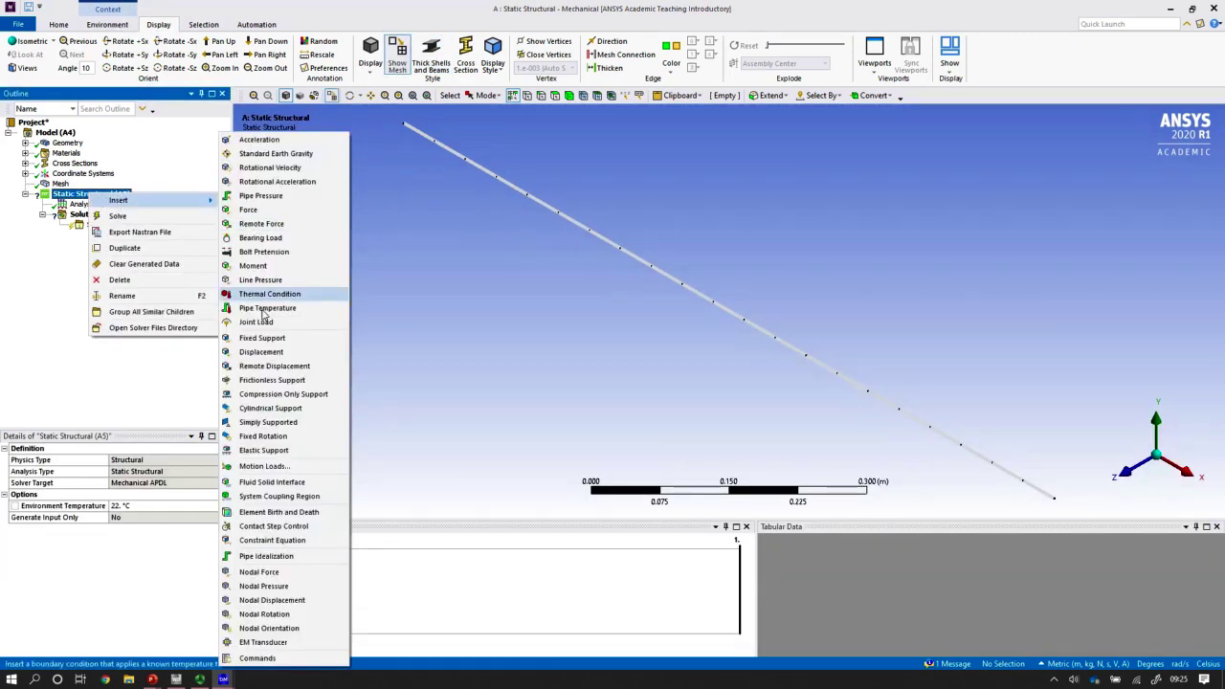
{"action": "left_click", "coordinate": [266, 340]}
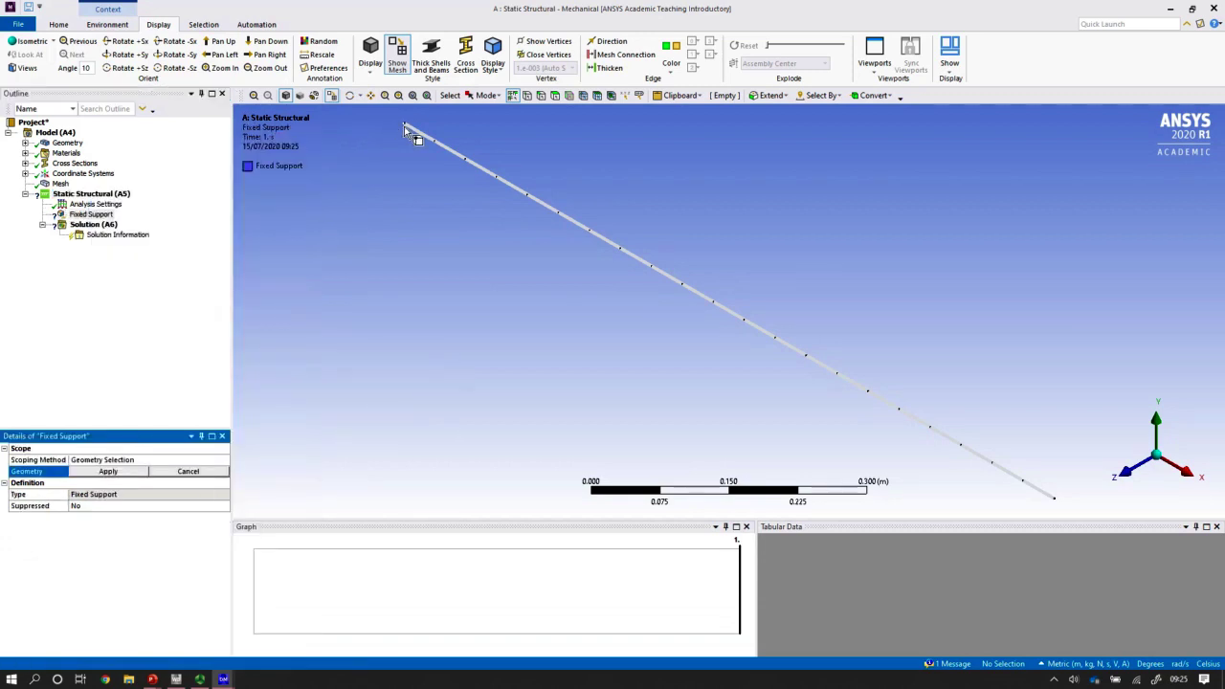
{"action": "left_click", "coordinate": [405, 127]}
{"action": "left_click", "coordinate": [115, 471]}
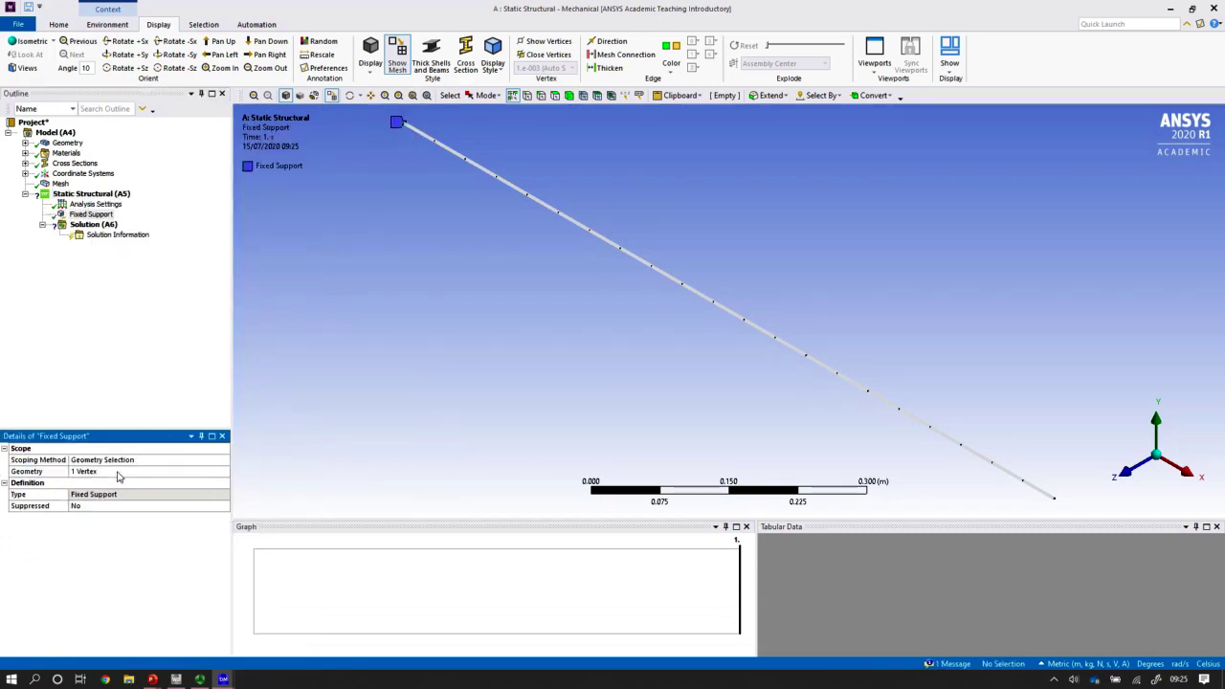
Step: Insert a Force in the static structural analysis, pick the beam's free-end vertex, and define the force by Components
{"action": "right_click", "coordinate": [93, 195]}
{"action": "mouse_move", "coordinate": [130, 204]}
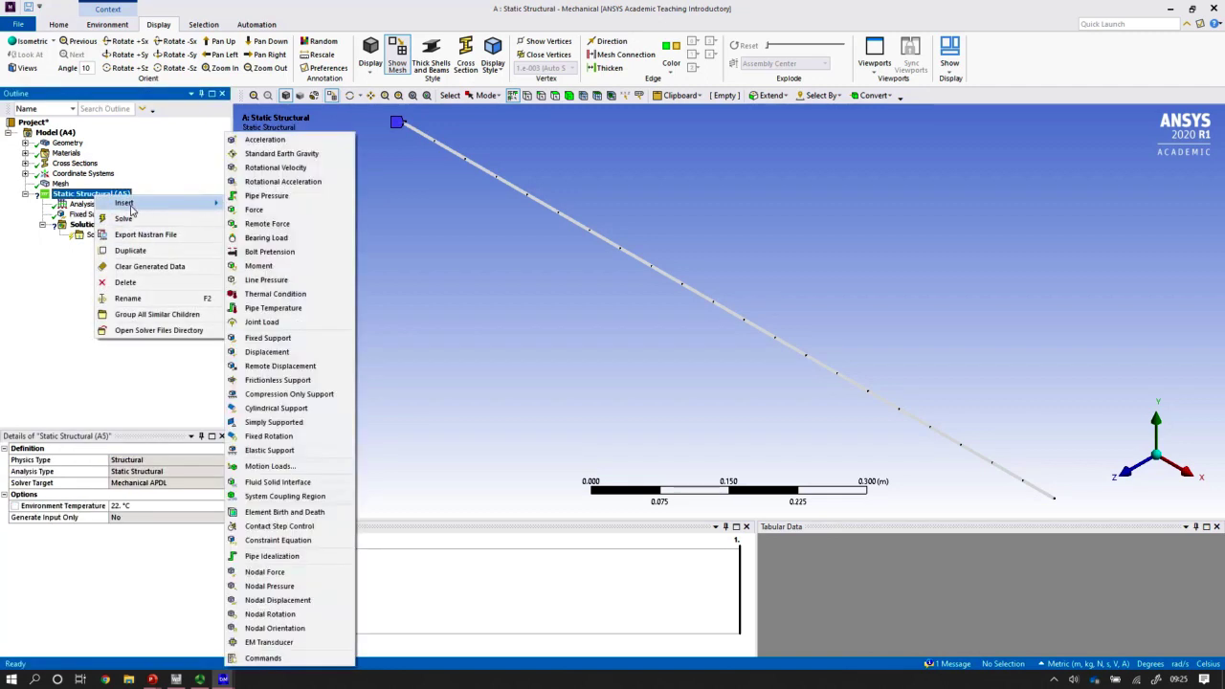
{"action": "left_click", "coordinate": [268, 210]}
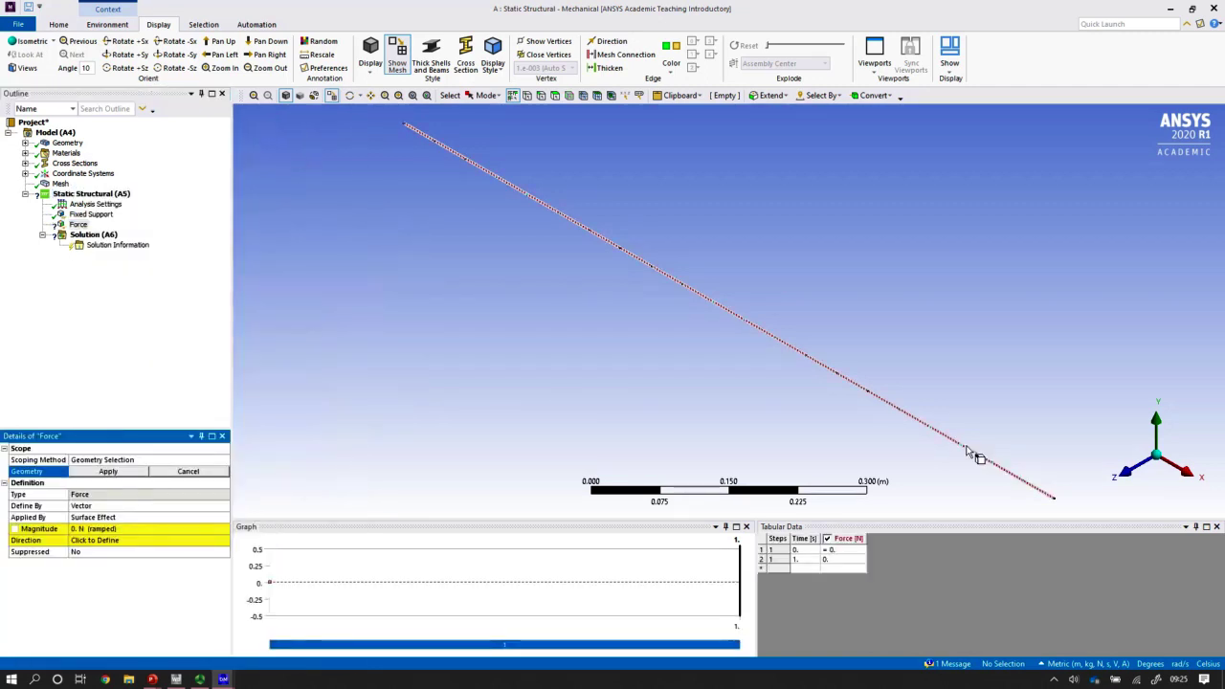
{"action": "left_click", "coordinate": [1054, 499]}
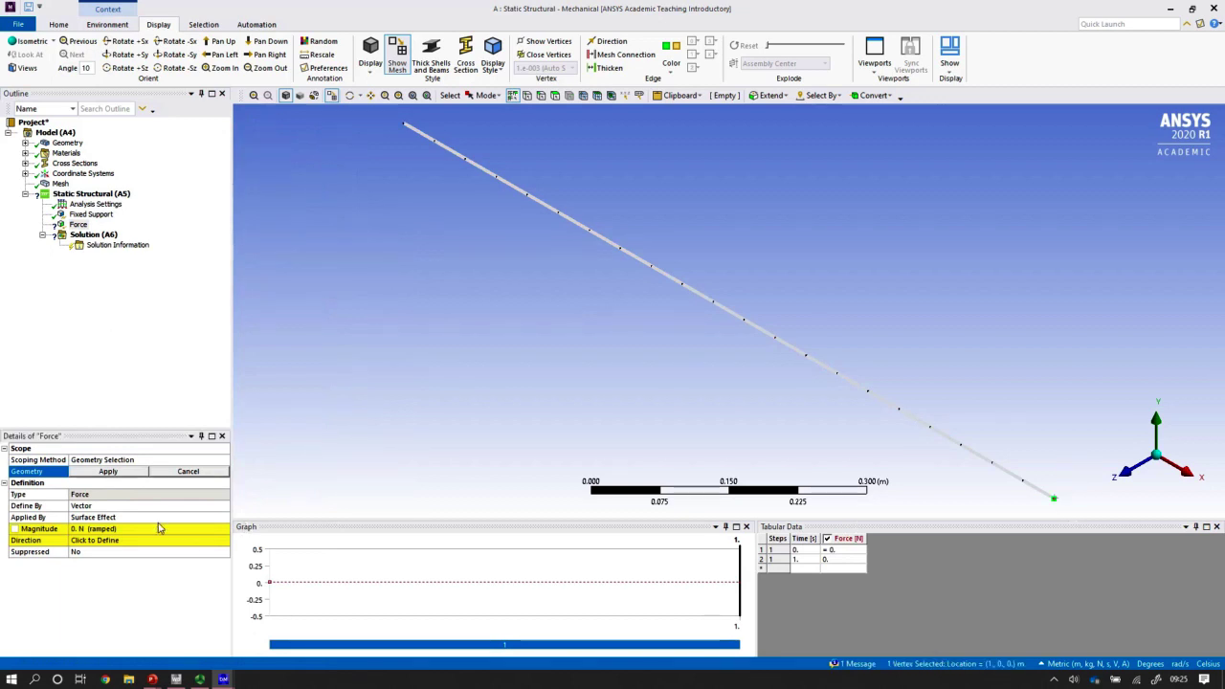
{"action": "left_click", "coordinate": [84, 505]}
{"action": "left_click", "coordinate": [225, 506]}
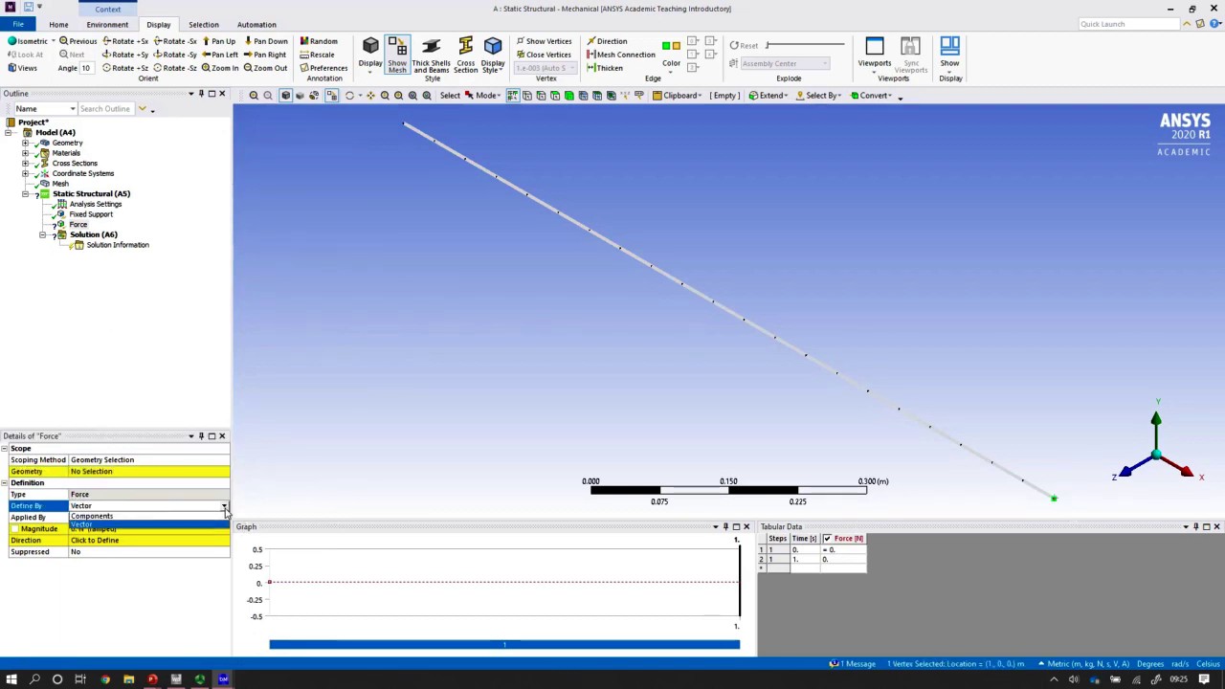
{"action": "left_click", "coordinate": [113, 517]}
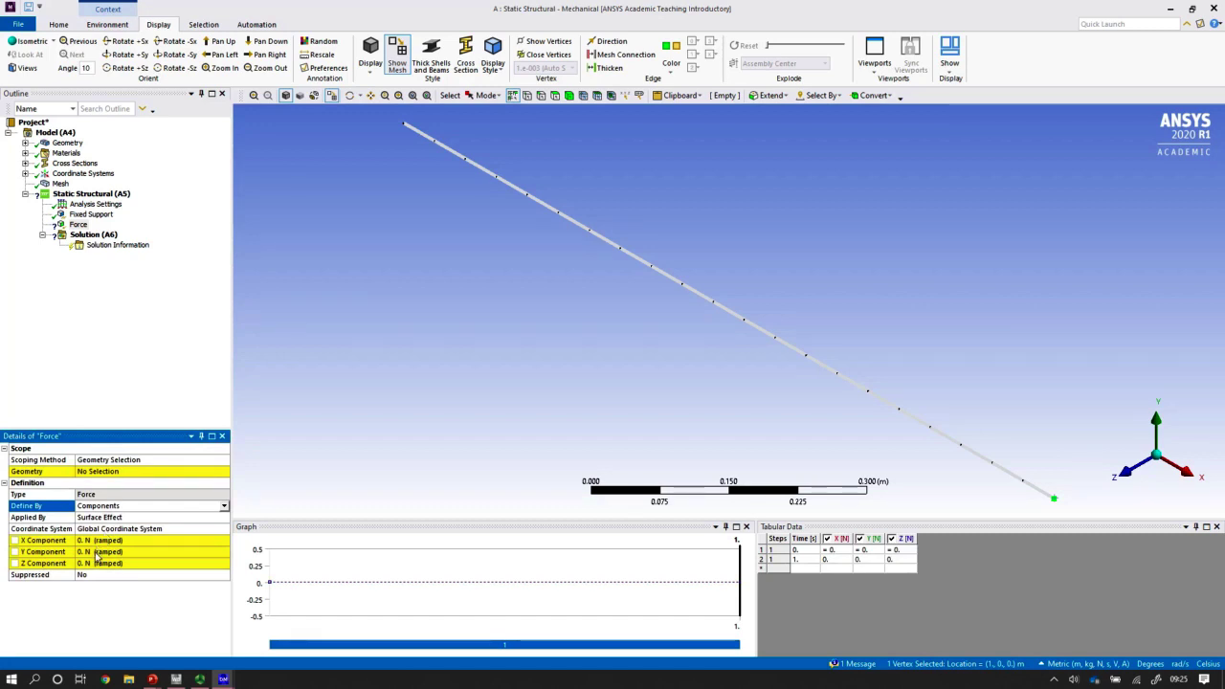
Step: Set the force's Y Component to -100 N and apply the selected free-end vertex as its geometry
{"action": "left_click", "coordinate": [98, 552]}
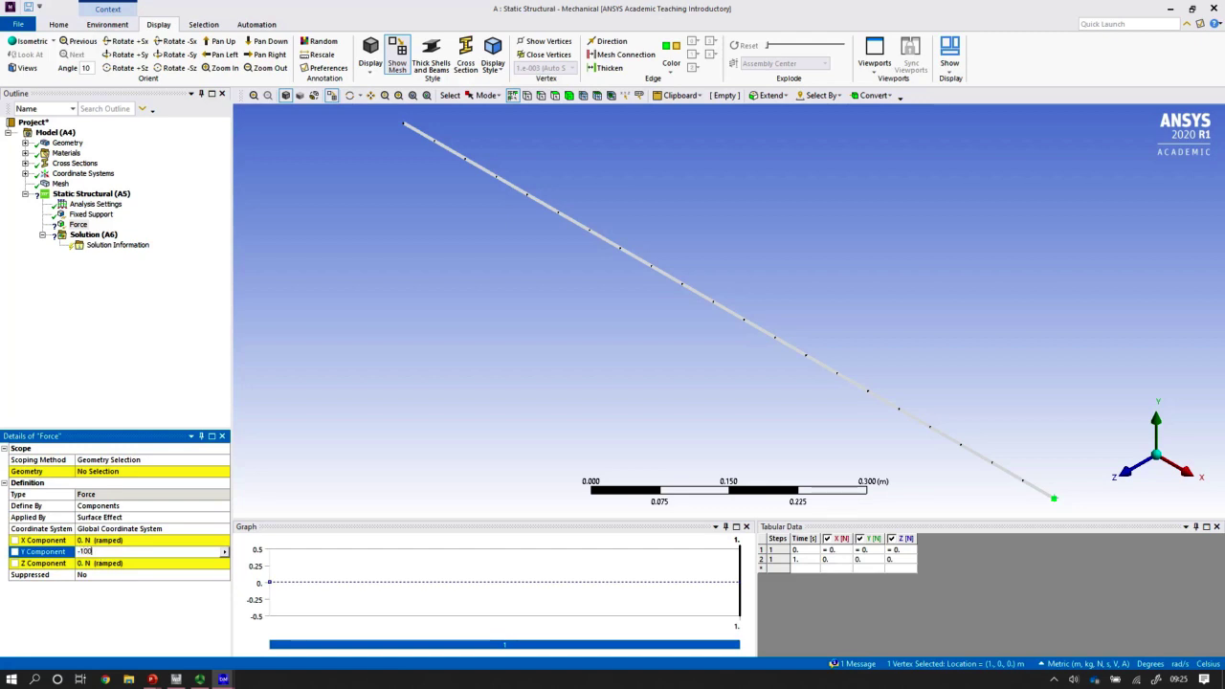
{"action": "key", "text": "Return"}
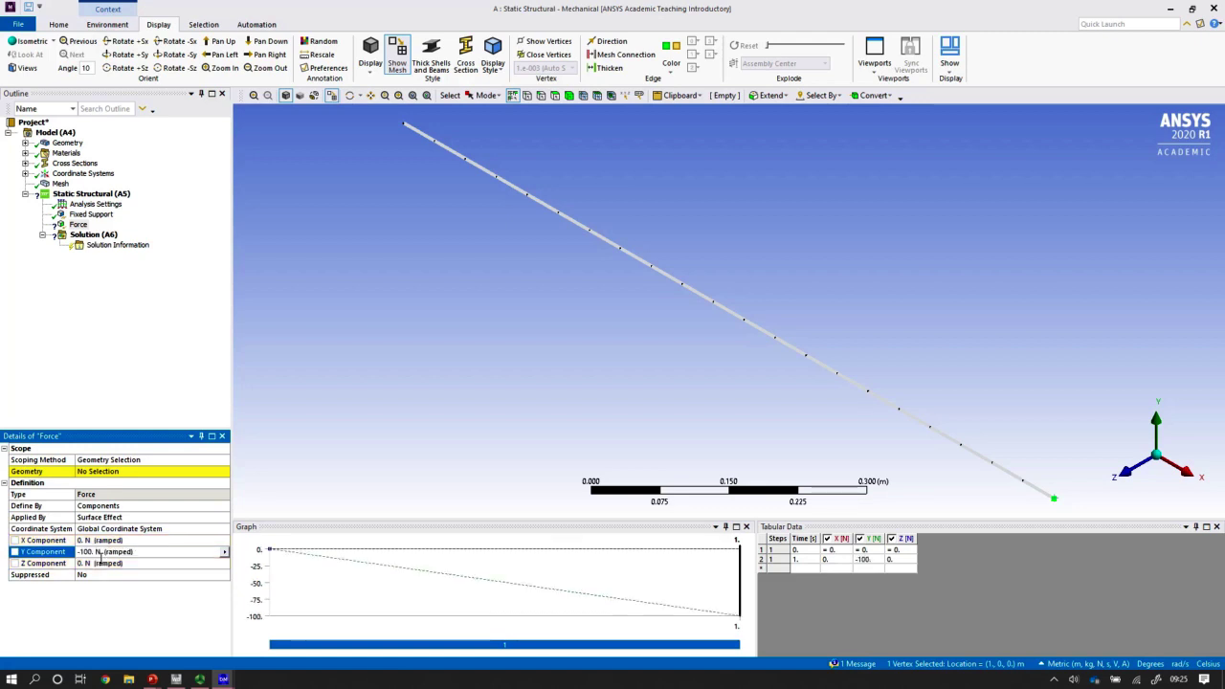
{"action": "left_click", "coordinate": [111, 472]}
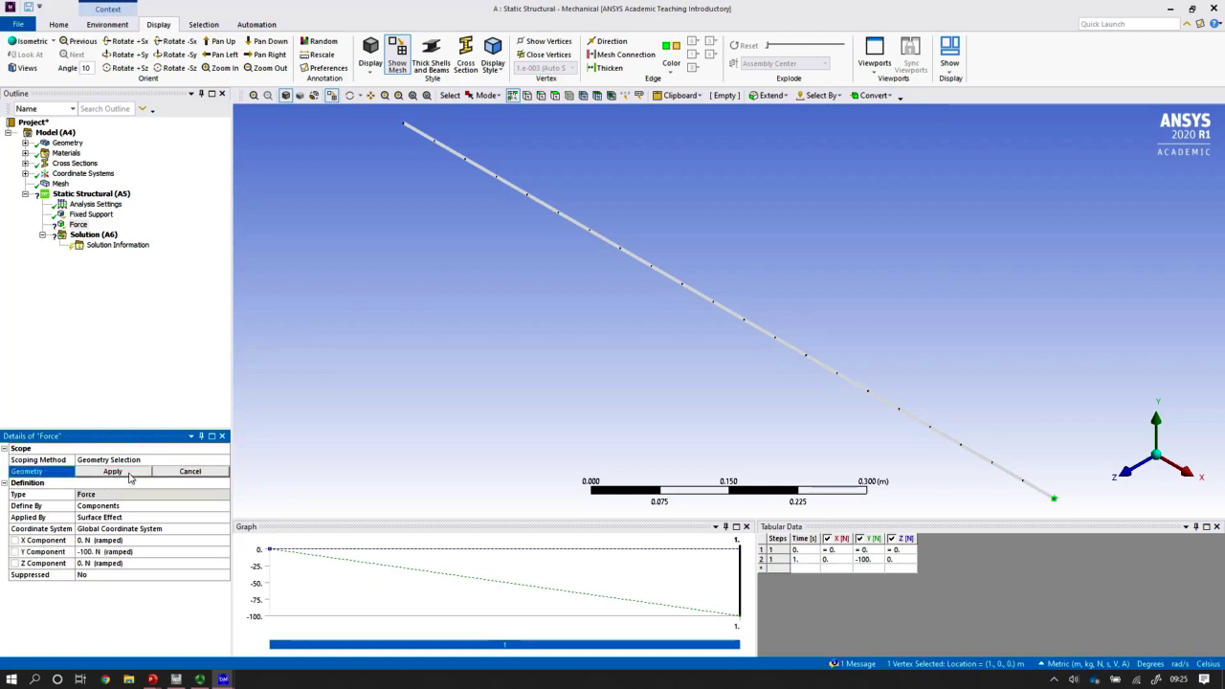
{"action": "left_click", "coordinate": [131, 472]}
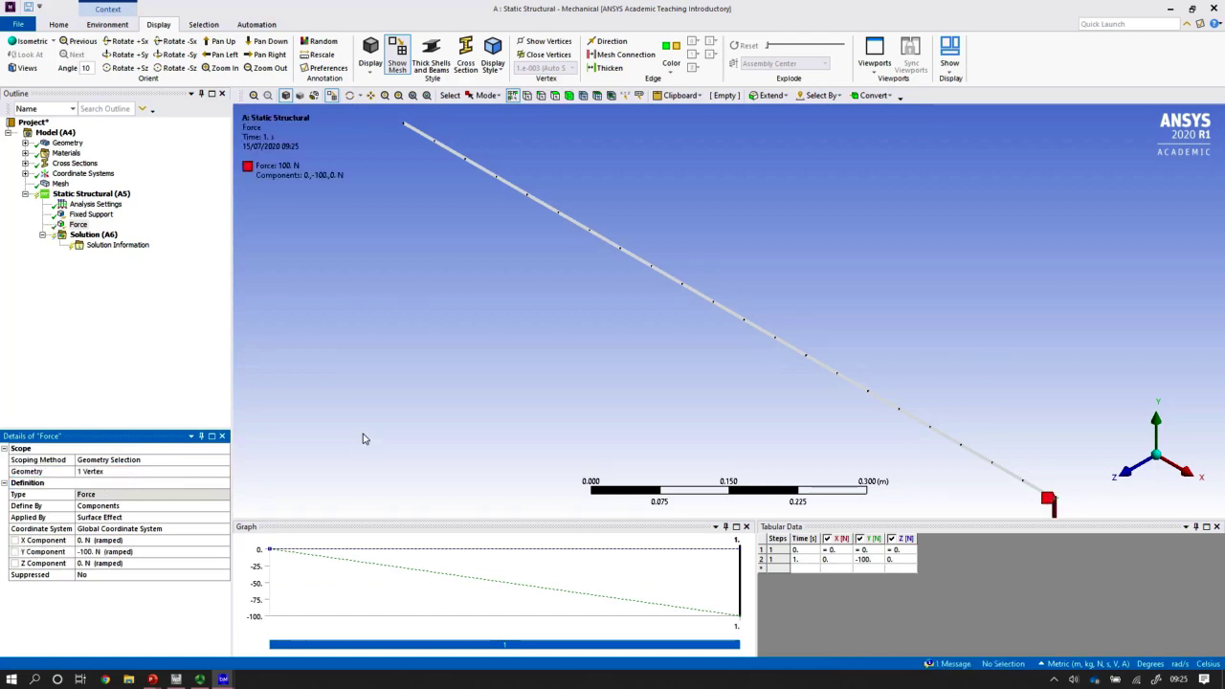
Step: Add a Directional Deformation result to the solution and set its orientation to the Y Axis
{"action": "right_click", "coordinate": [89, 239]}
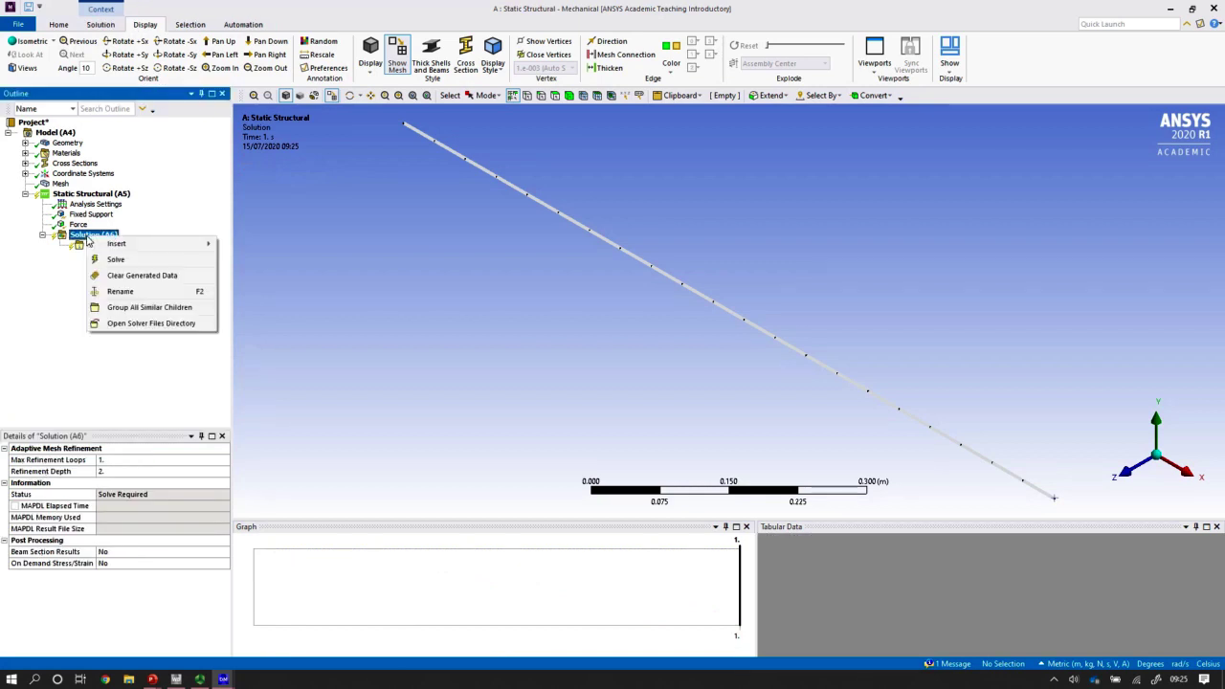
{"action": "mouse_move", "coordinate": [117, 245]}
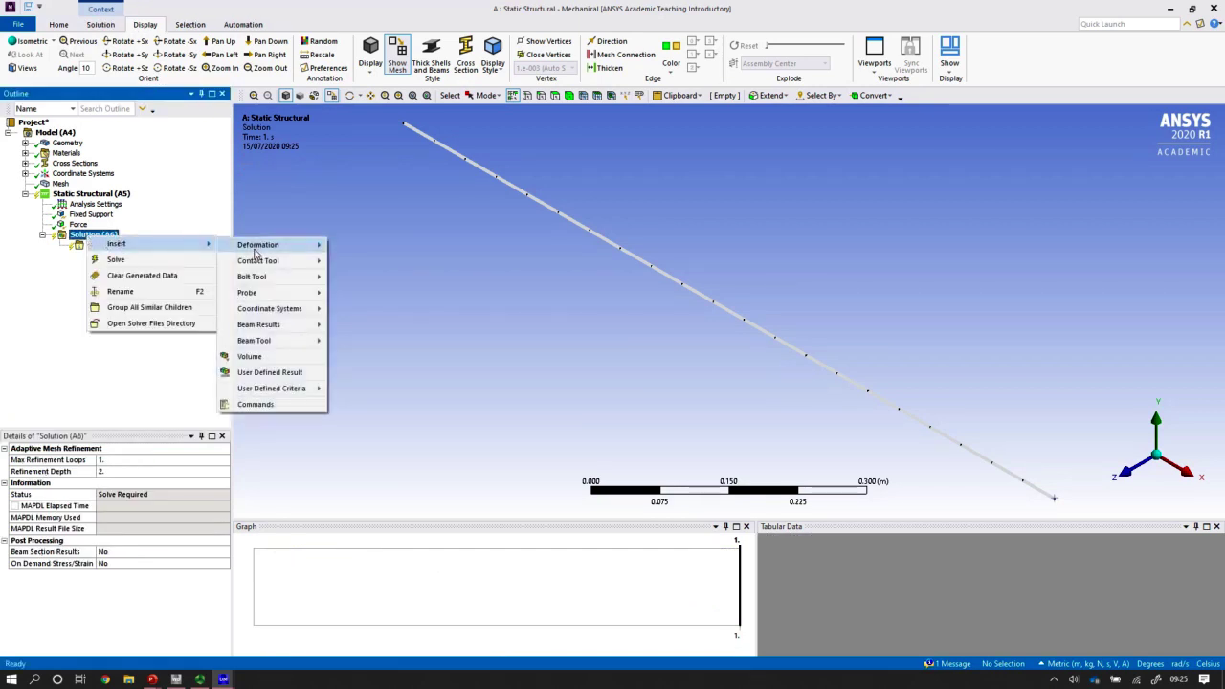
{"action": "mouse_move", "coordinate": [264, 251]}
{"action": "left_click", "coordinate": [364, 260]}
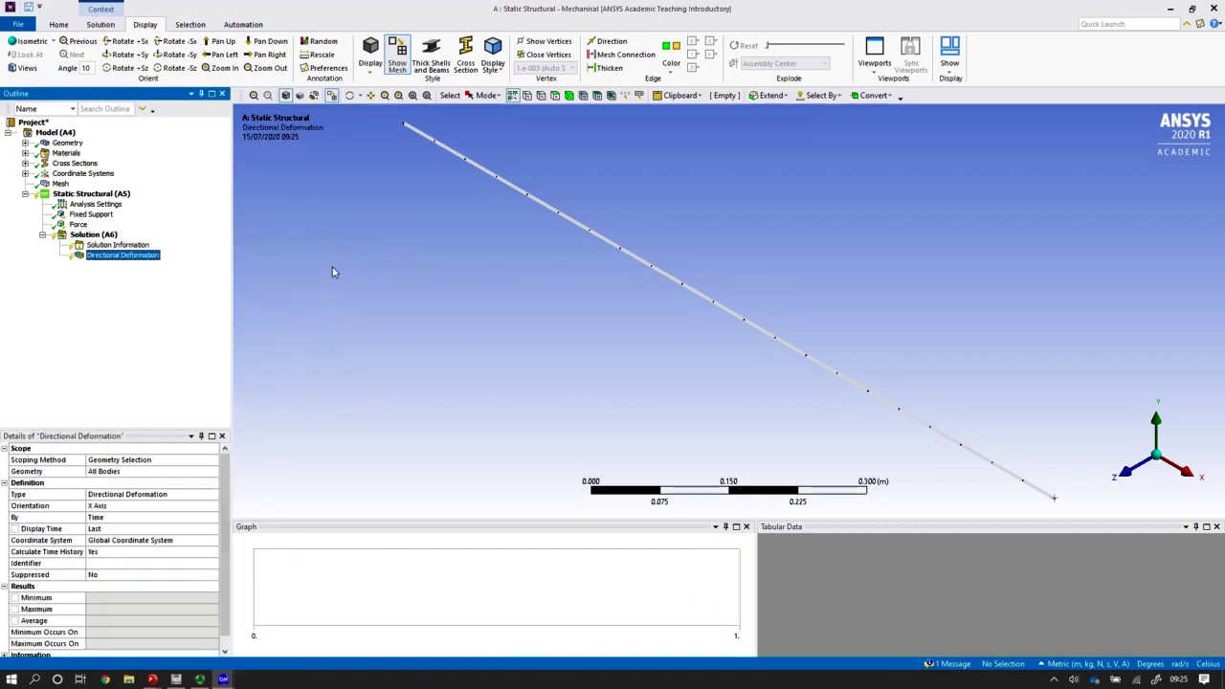
{"action": "left_click", "coordinate": [103, 509]}
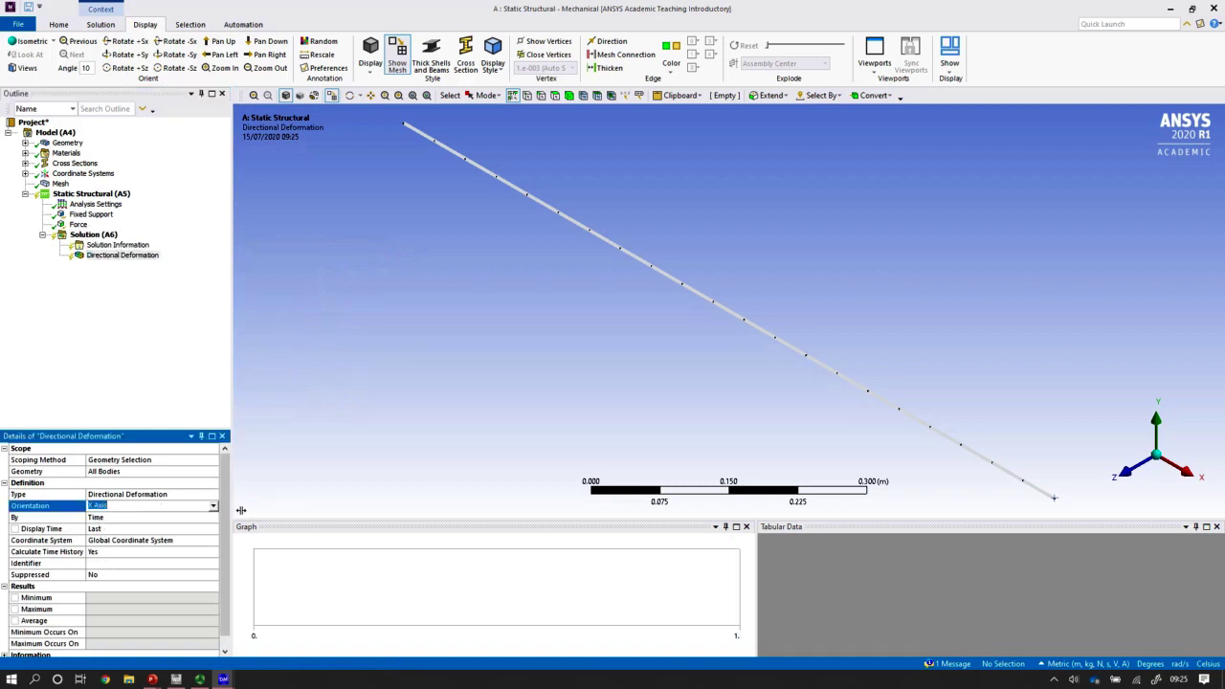
{"action": "left_click", "coordinate": [105, 527]}
Step: Solve the analysis and display the Directional Deformation result looking along the Z axis
{"action": "right_click", "coordinate": [93, 237]}
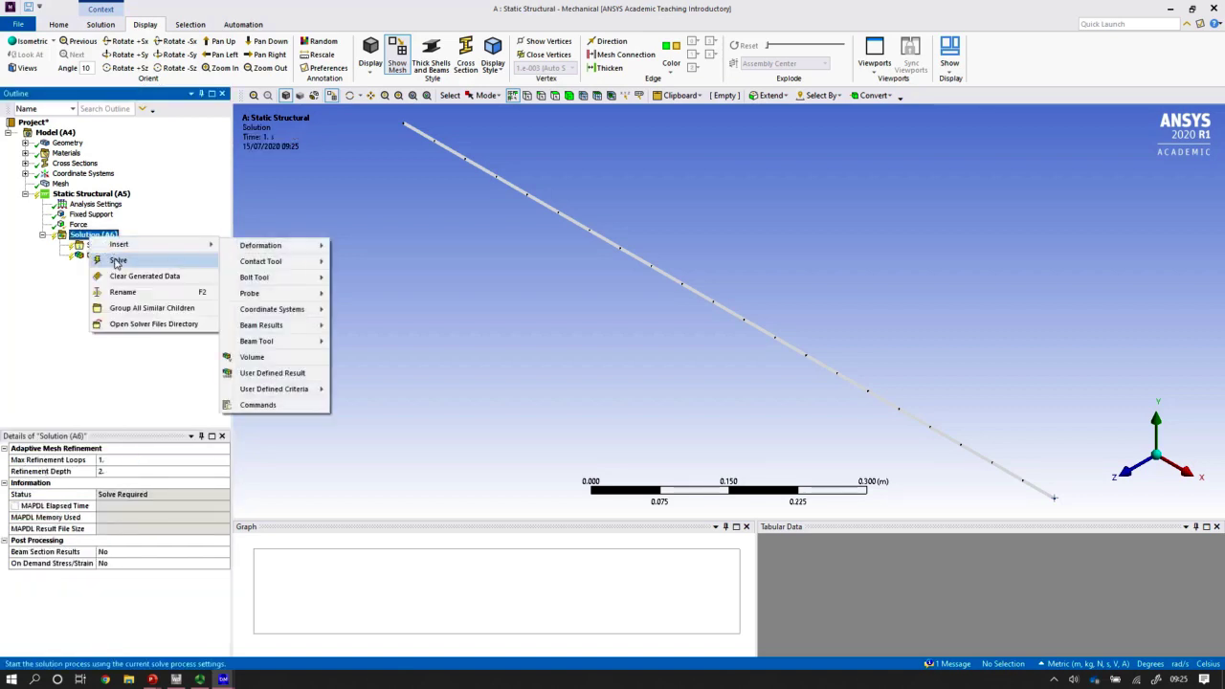
{"action": "left_click", "coordinate": [115, 261]}
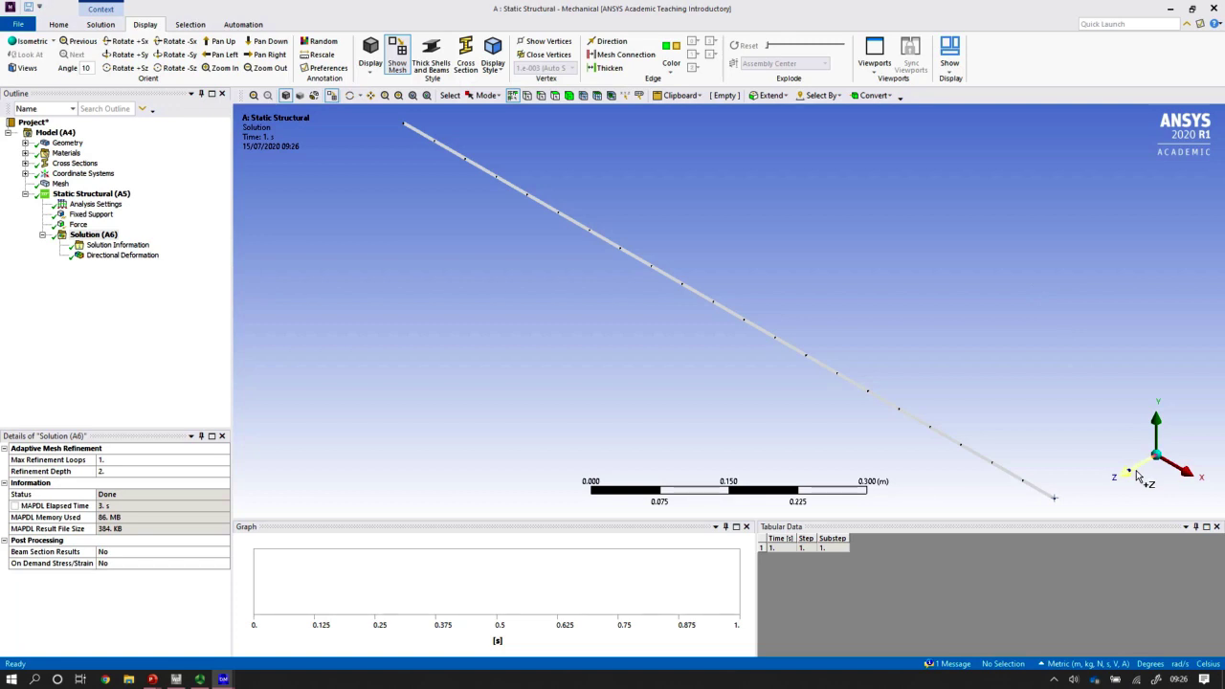
{"action": "left_click", "coordinate": [1133, 473]}
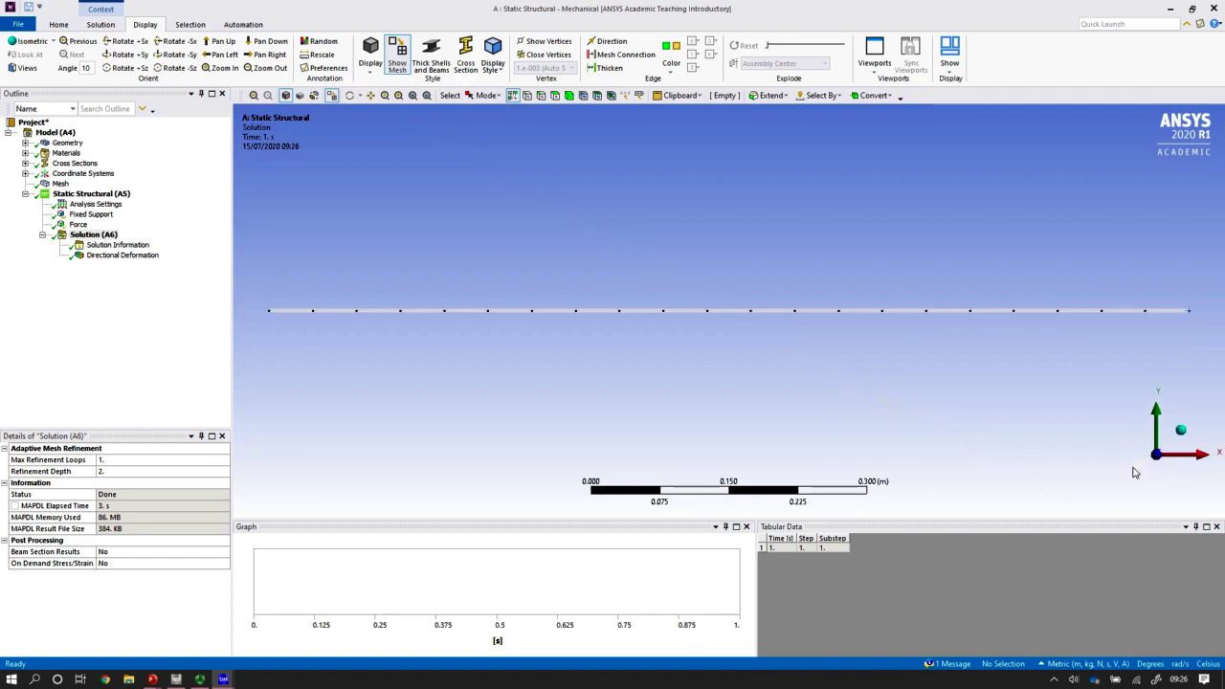
{"action": "left_click", "coordinate": [109, 256]}
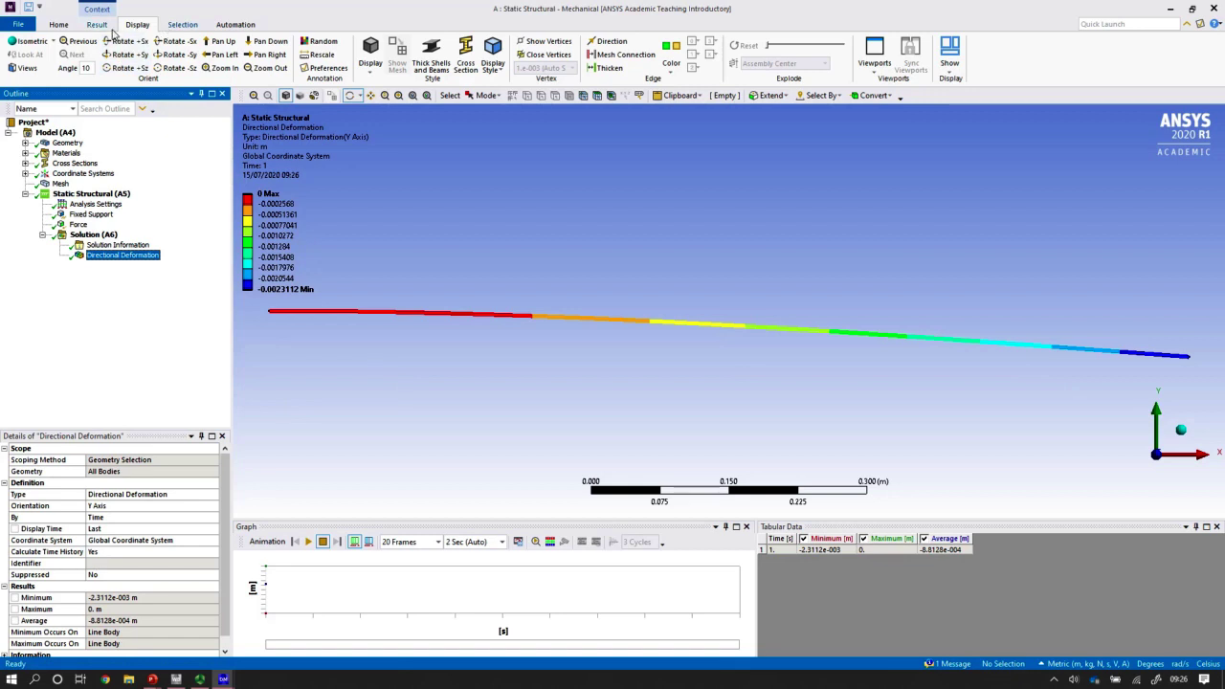
Step: Change the unit system to Metric (mm, kg, N, s, mV, mA)
{"action": "left_click", "coordinate": [58, 24]}
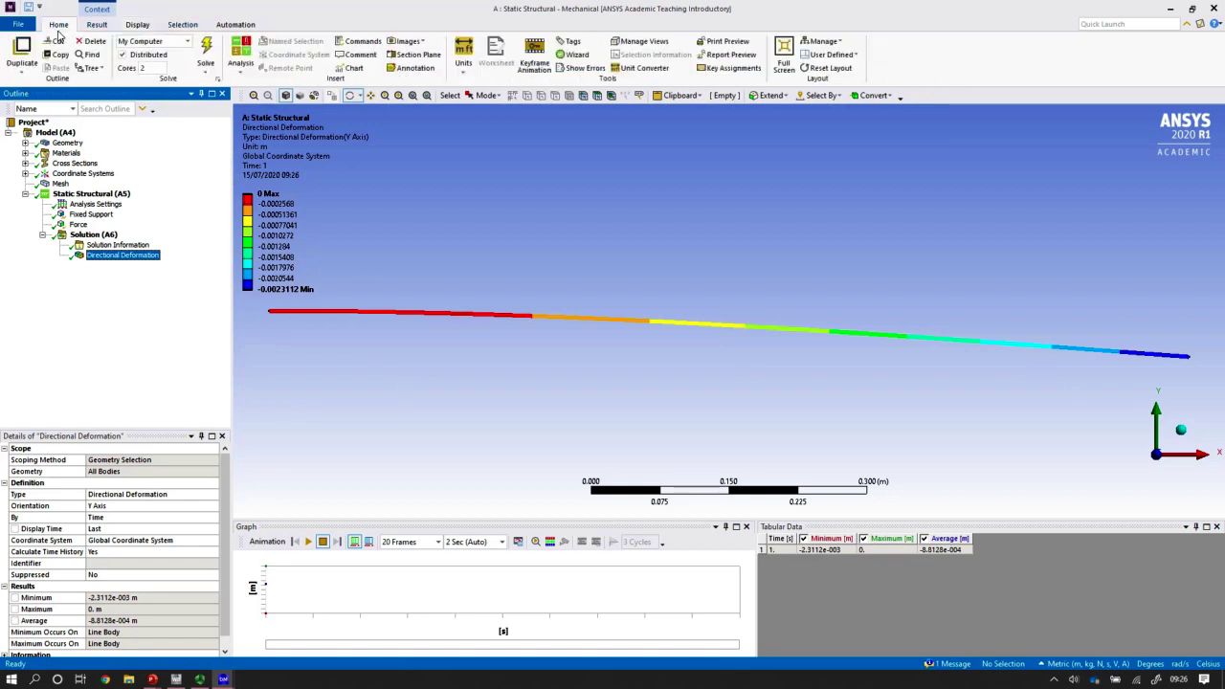
{"action": "left_click", "coordinate": [463, 57]}
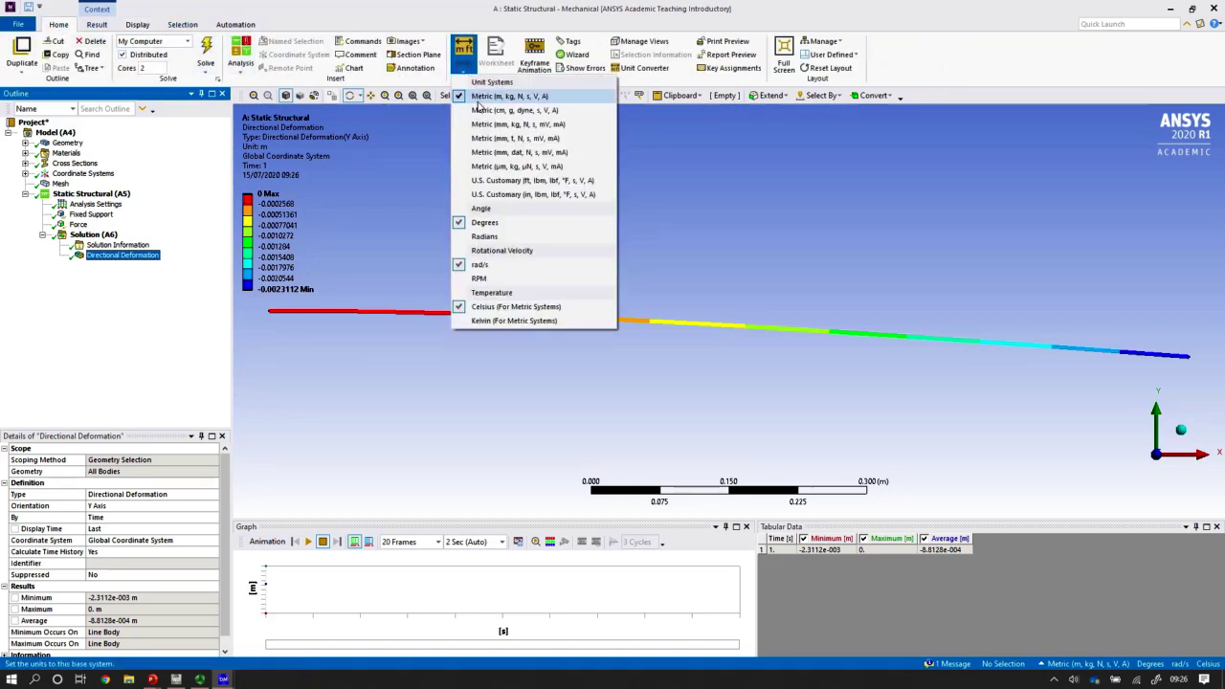
{"action": "left_click", "coordinate": [517, 125]}
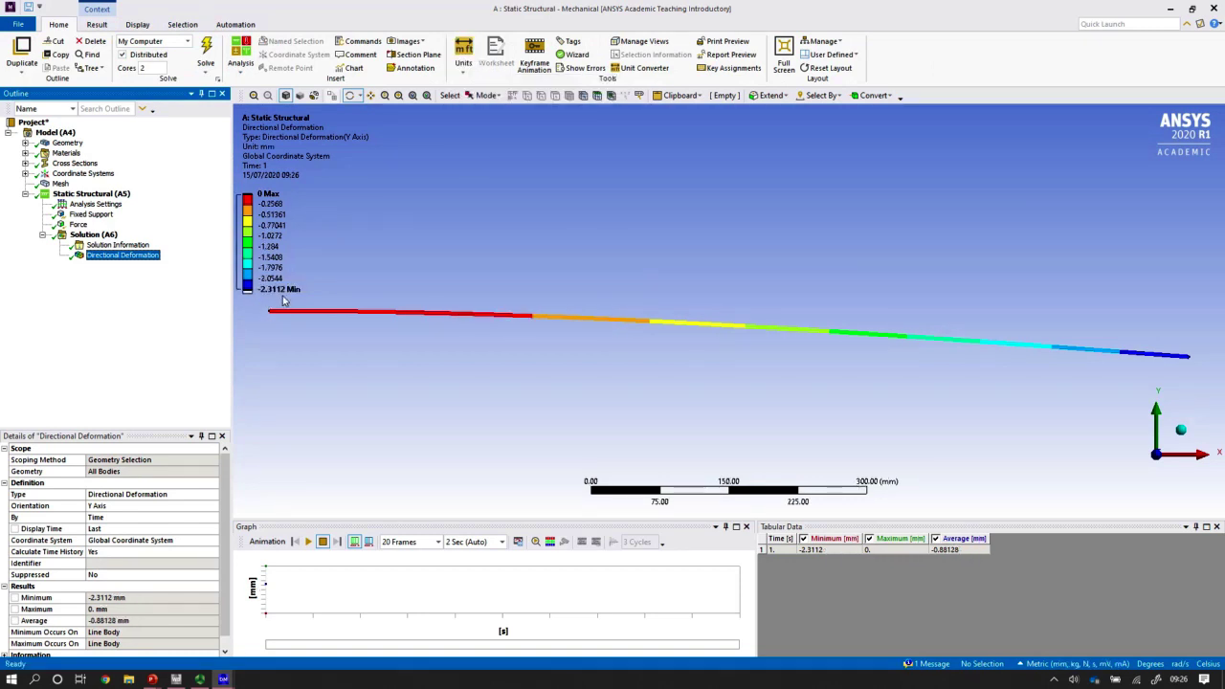
Step: Switch to the Cantilever Beam slide in PowerPoint to compare its reference deflection with the solved result, and return to Mechanical
{"action": "key", "text": "alt+Tab"}
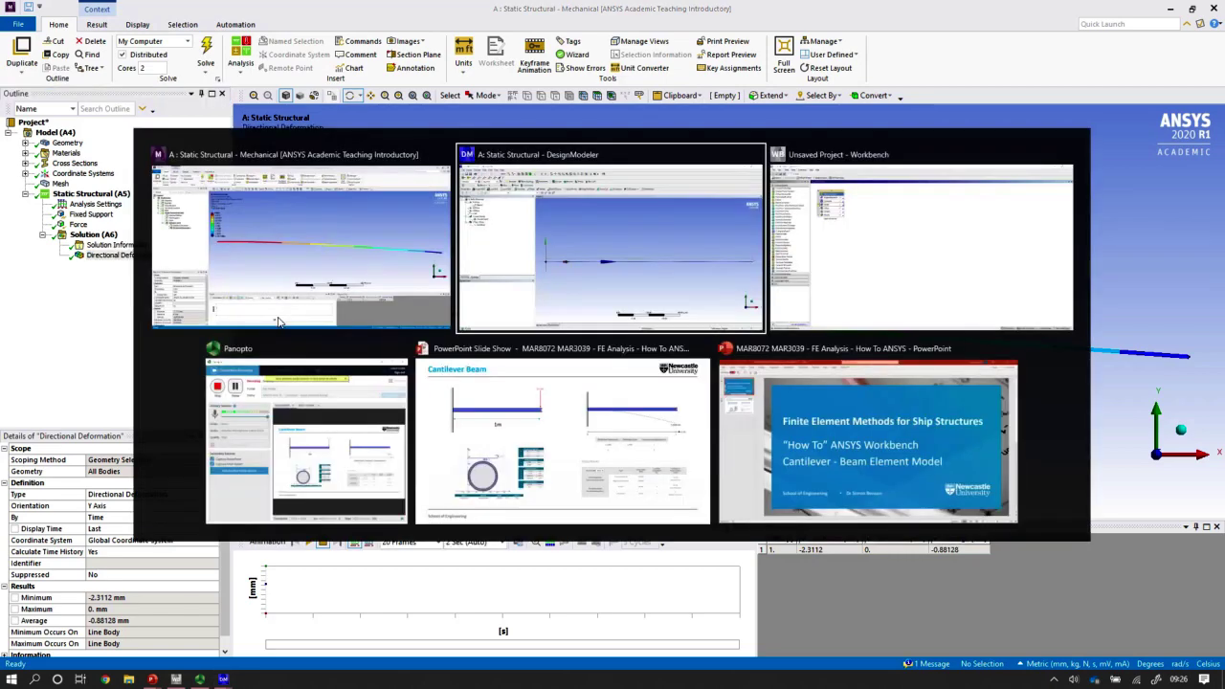
{"action": "key", "text": "alt+Tab"}
{"action": "key", "text": "alt+Tab"}
{"action": "key", "text": "alt+Tab"}
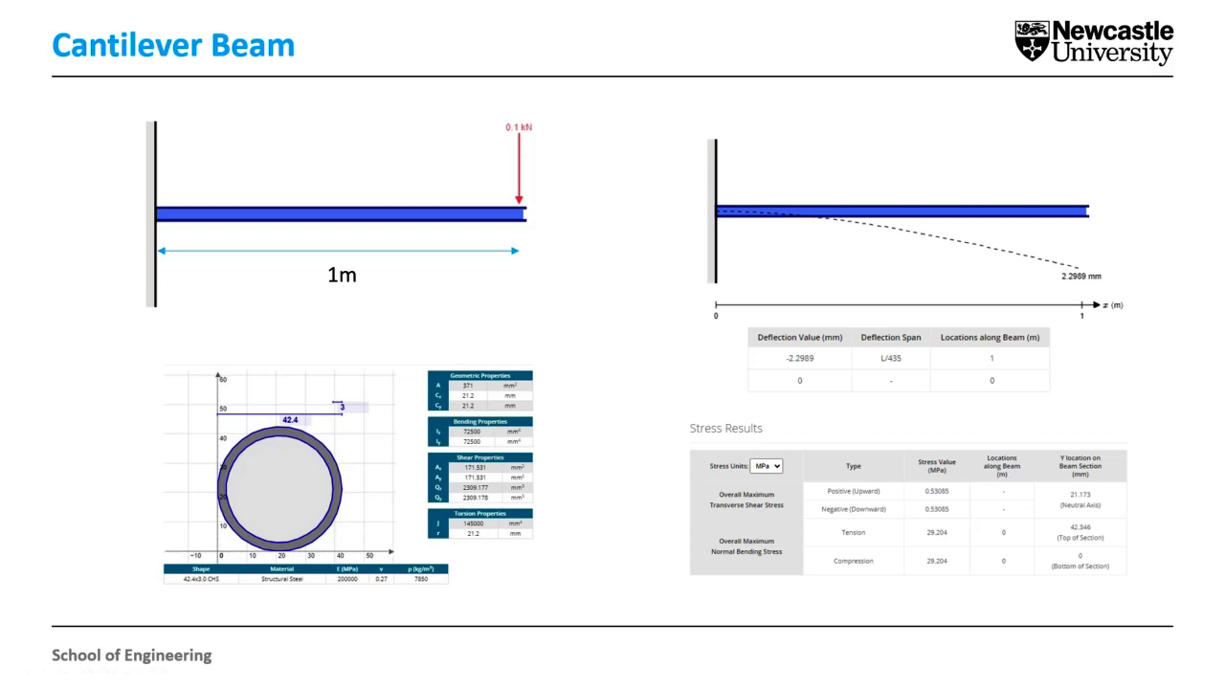
{"action": "key", "text": "alt+Tab"}
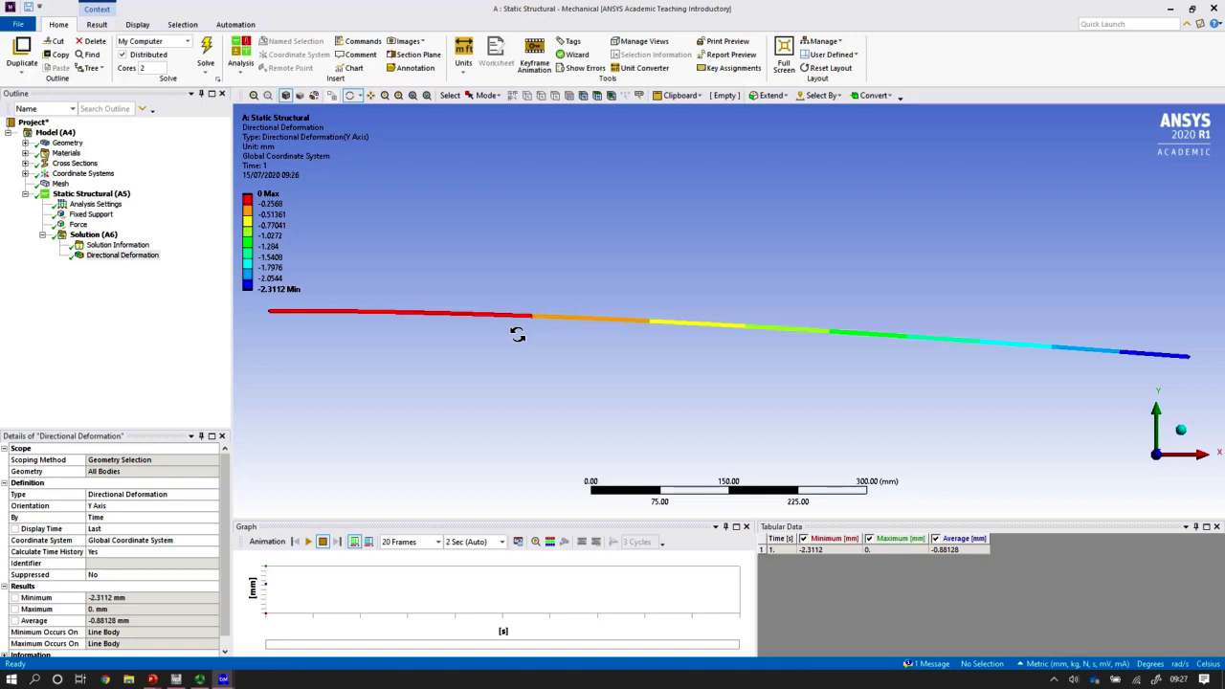
{"action": "left_click", "coordinate": [199, 679]}
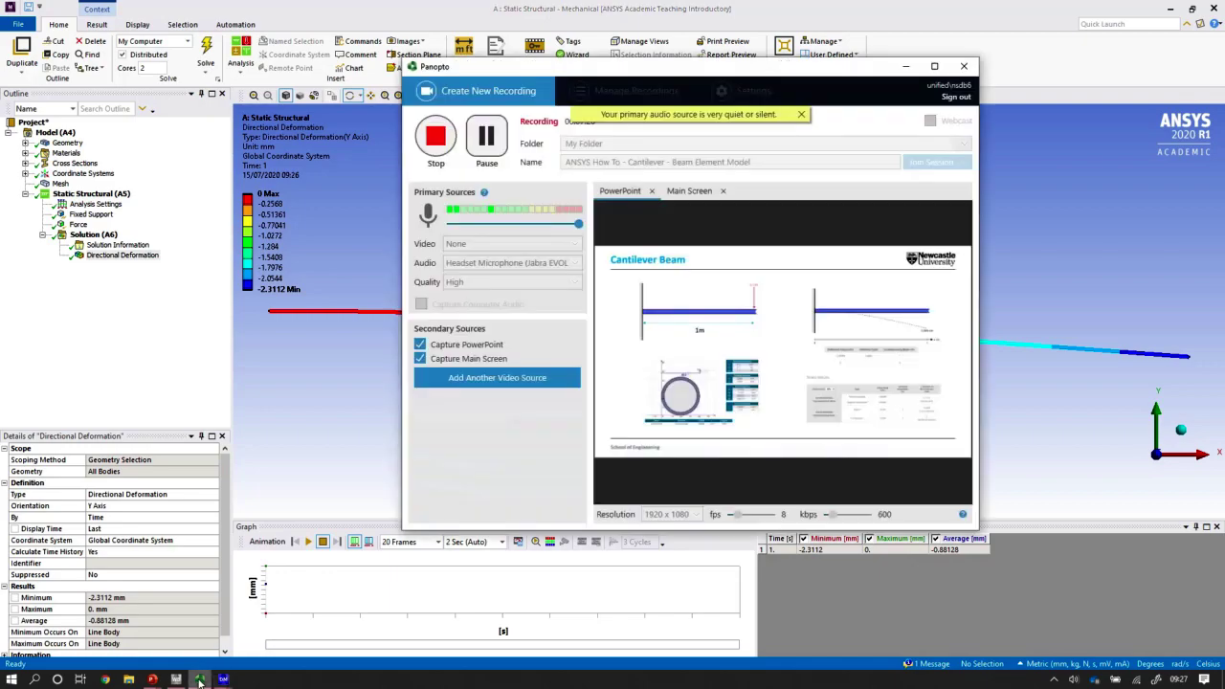